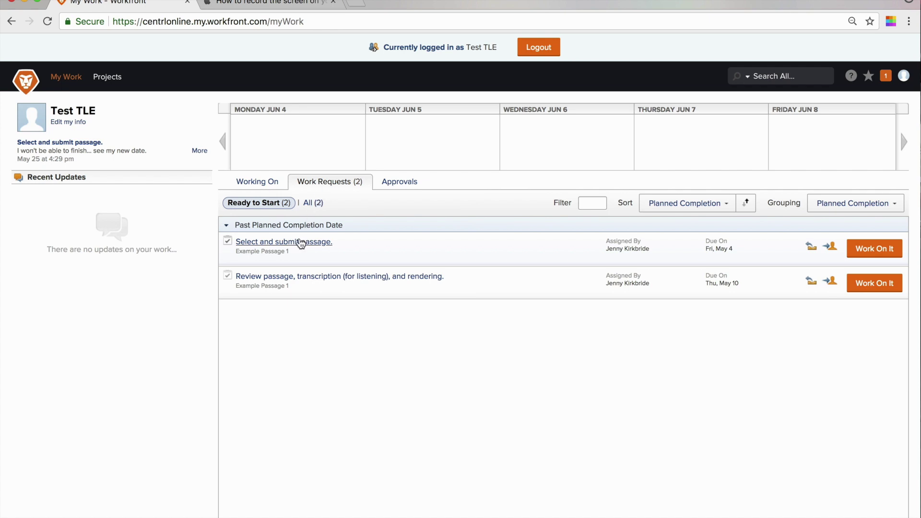
Step: Accept the Select and submit passage request, check Working On and Work Requests, then open the task
{"action": "mouse_move", "coordinate": [300, 243]}
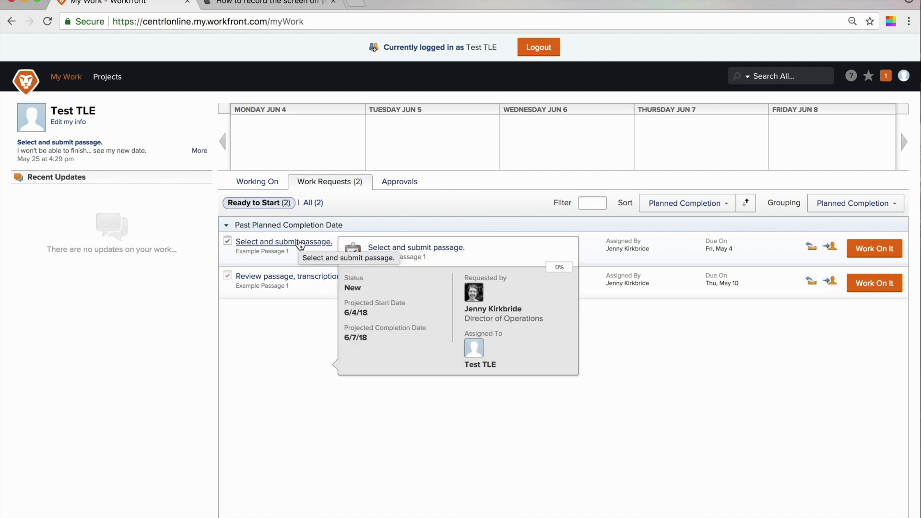
{"action": "left_click", "coordinate": [880, 249]}
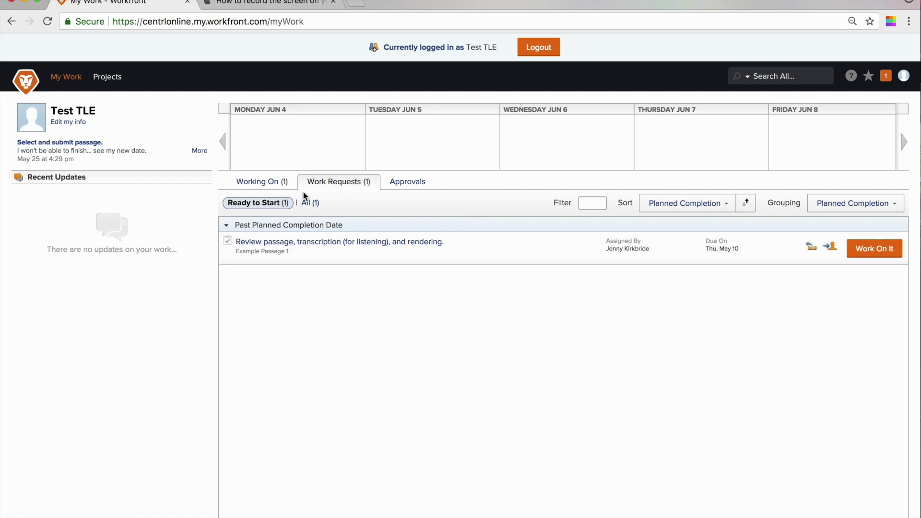
{"action": "left_click", "coordinate": [275, 183]}
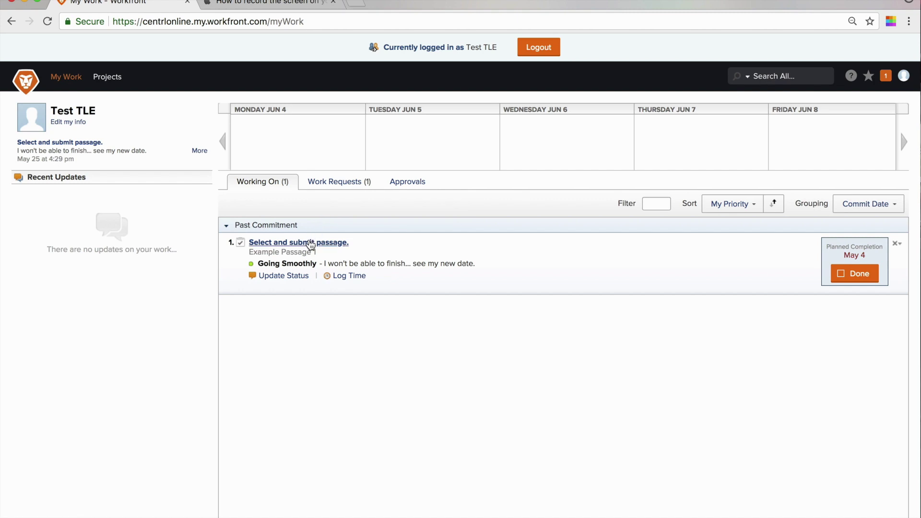
{"action": "left_click", "coordinate": [329, 187]}
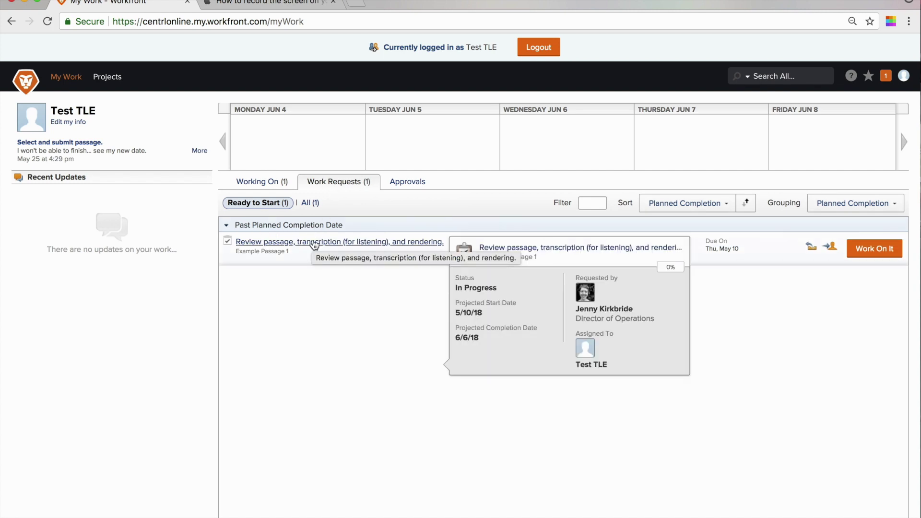
{"action": "left_click", "coordinate": [268, 186]}
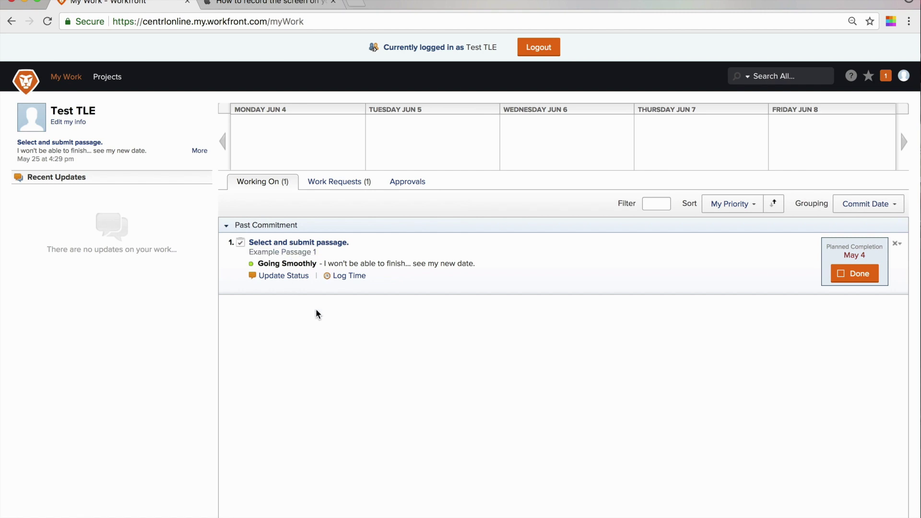
{"action": "left_click", "coordinate": [308, 243]}
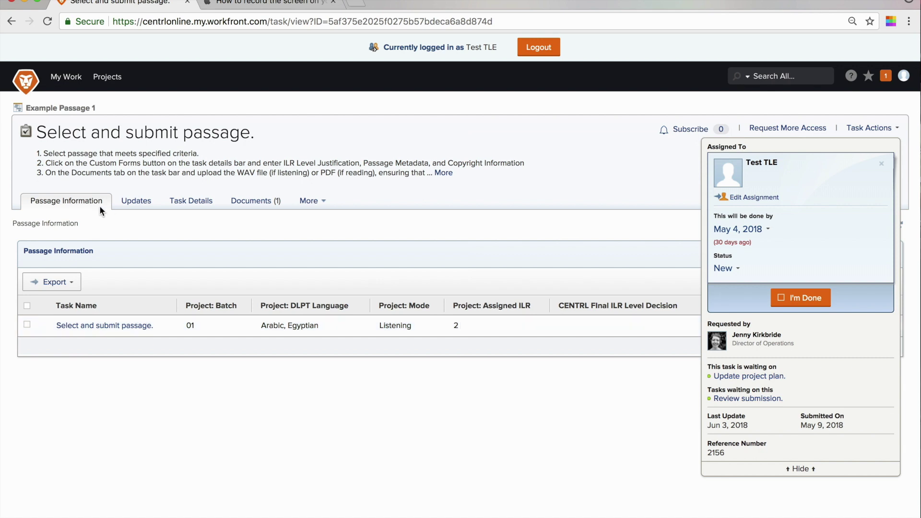
Step: Show the activity feed on the task's Updates tab
{"action": "left_click", "coordinate": [133, 200]}
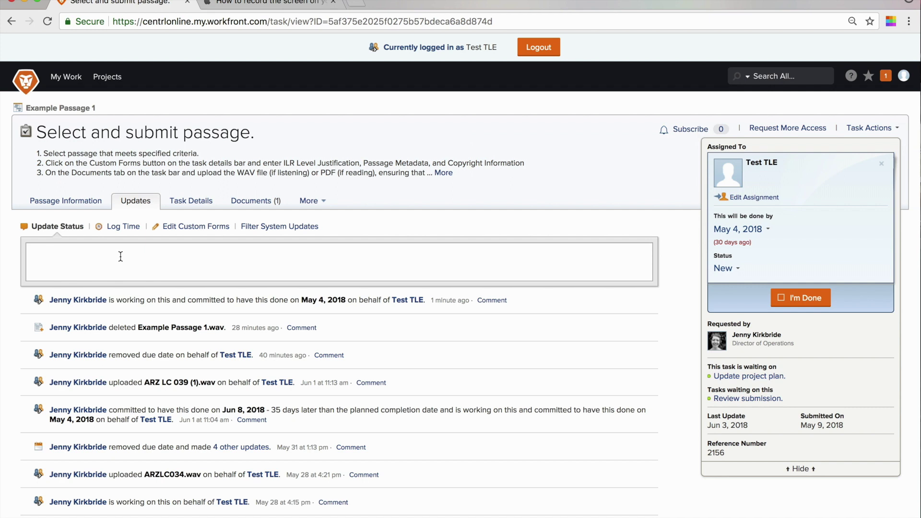
Step: Open the Task Details overview and the calendar beside the May 4, 2018 completion date
{"action": "left_click", "coordinate": [201, 204]}
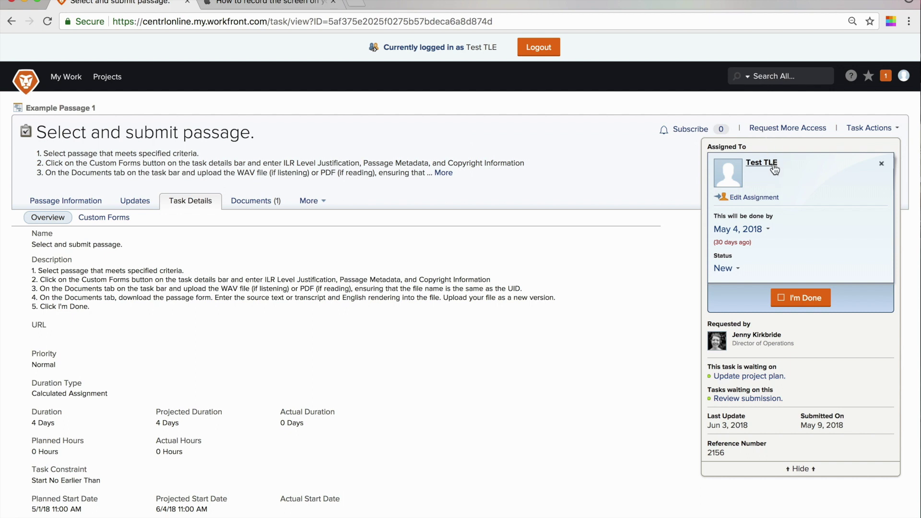
{"action": "mouse_move", "coordinate": [774, 169]}
{"action": "left_click", "coordinate": [768, 232]}
{"action": "left_click", "coordinate": [768, 230]}
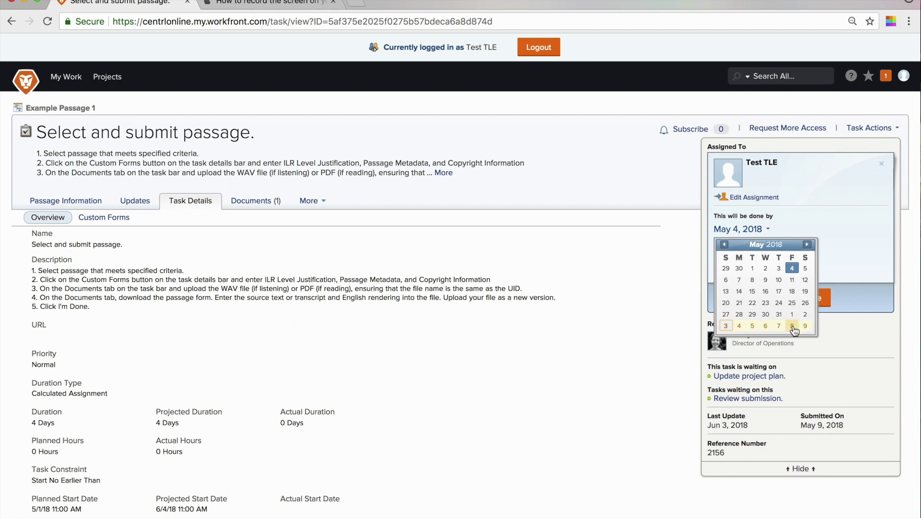
Step: Pick June 5, 2018 as the task's completion date
{"action": "left_click", "coordinate": [752, 327]}
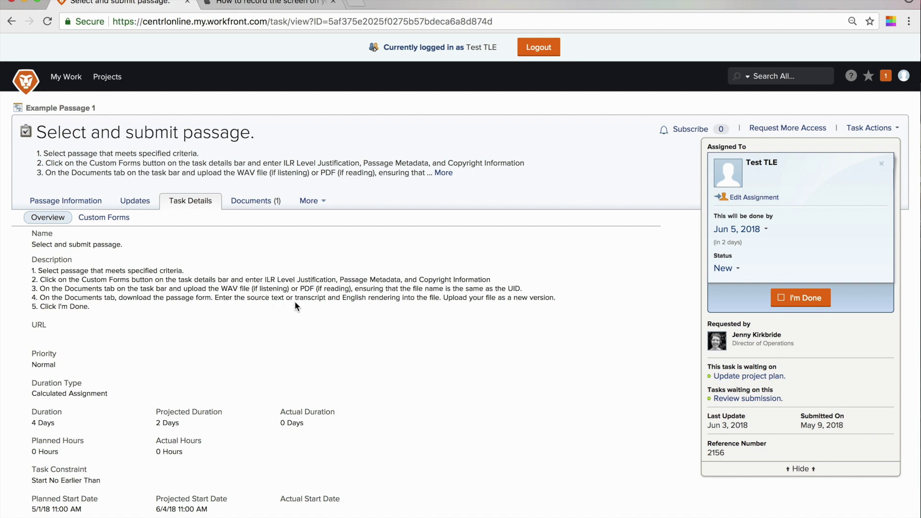
Step: Open the task's custom forms and look through the TLS Submission Form
{"action": "left_click", "coordinate": [97, 220]}
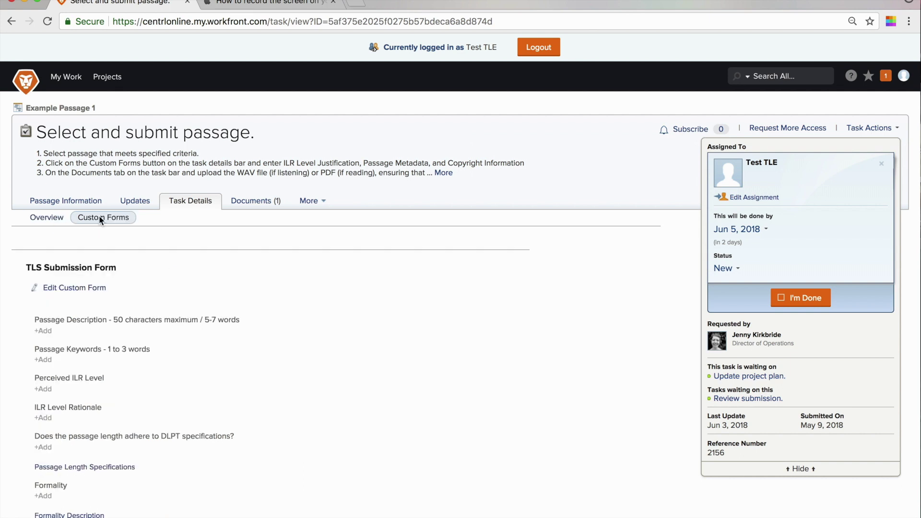
{"action": "scroll", "coordinate": [113, 263], "scroll_direction": "down", "scroll_amount": 3}
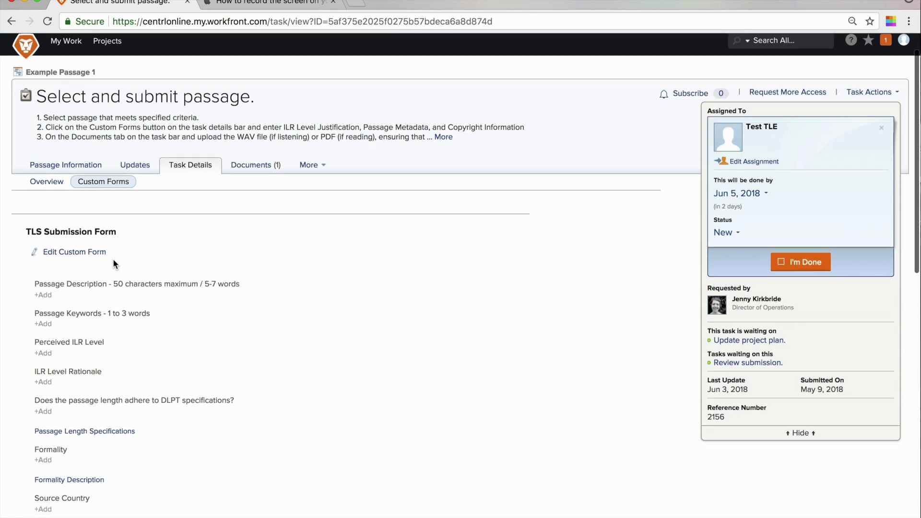
{"action": "scroll", "coordinate": [114, 264], "scroll_direction": "down", "scroll_amount": 2}
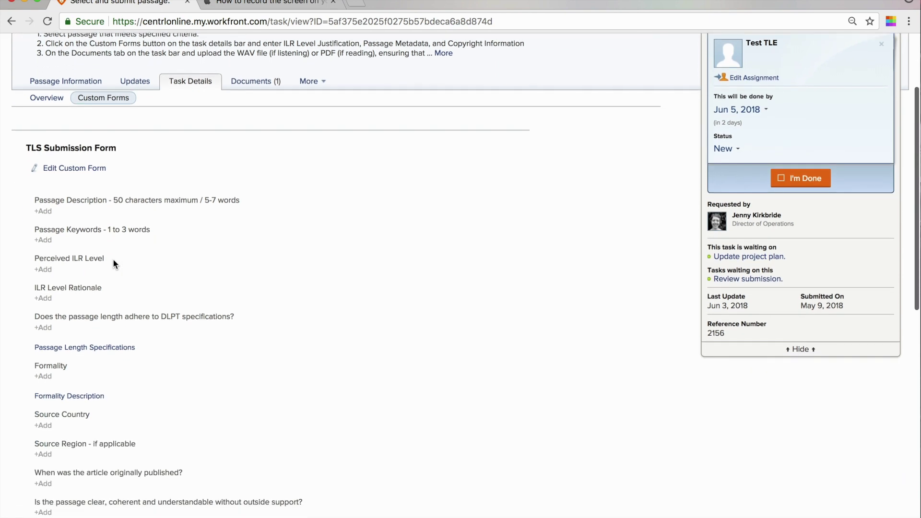
{"action": "left_click", "coordinate": [88, 169]}
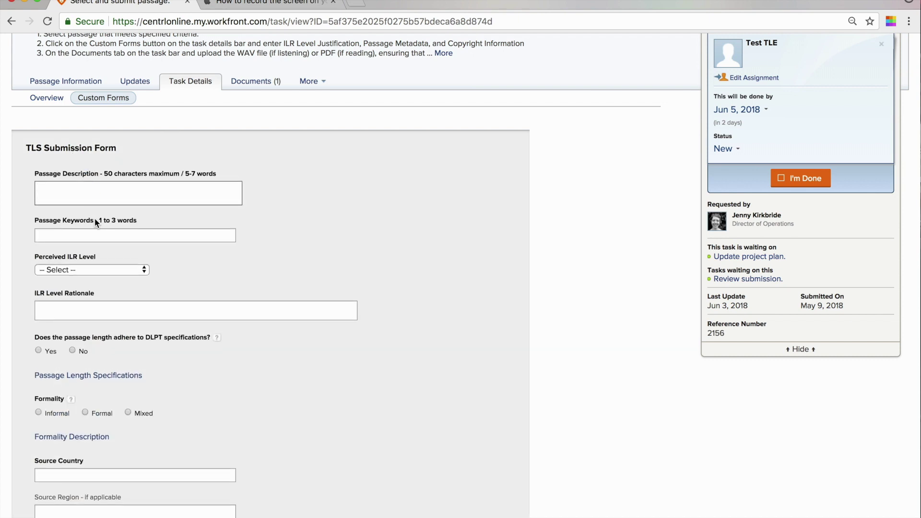
{"action": "scroll", "coordinate": [96, 218], "scroll_direction": "down", "scroll_amount": 4}
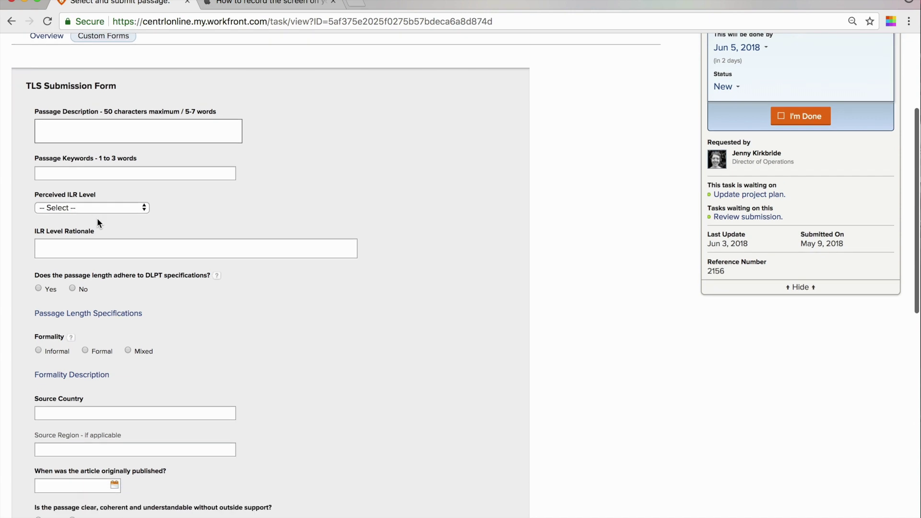
{"action": "scroll", "coordinate": [96, 218], "scroll_direction": "down", "scroll_amount": 5}
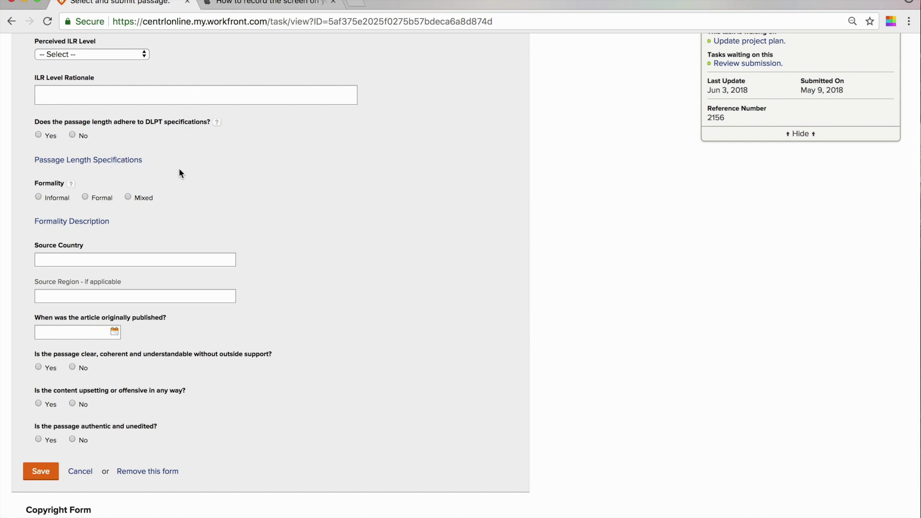
{"action": "scroll", "coordinate": [193, 178], "scroll_direction": "down", "scroll_amount": 5}
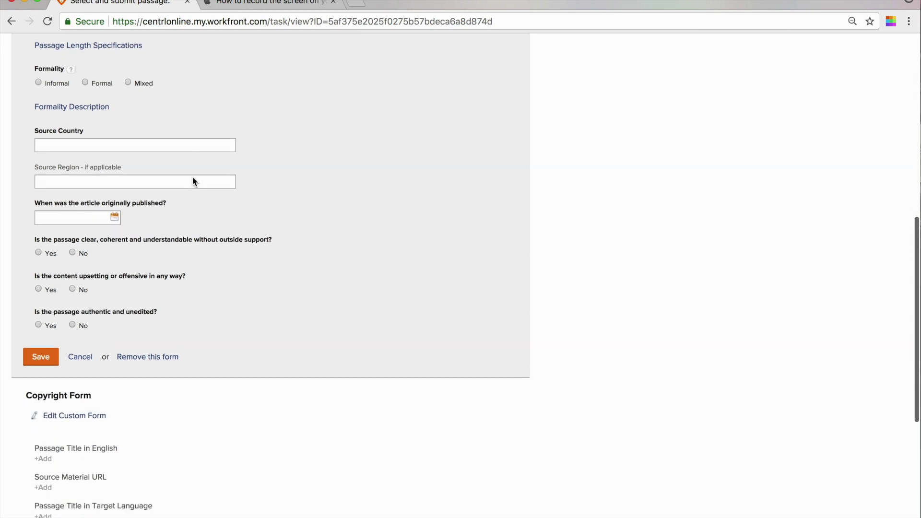
{"action": "scroll", "coordinate": [193, 178], "scroll_direction": "up", "scroll_amount": 15}
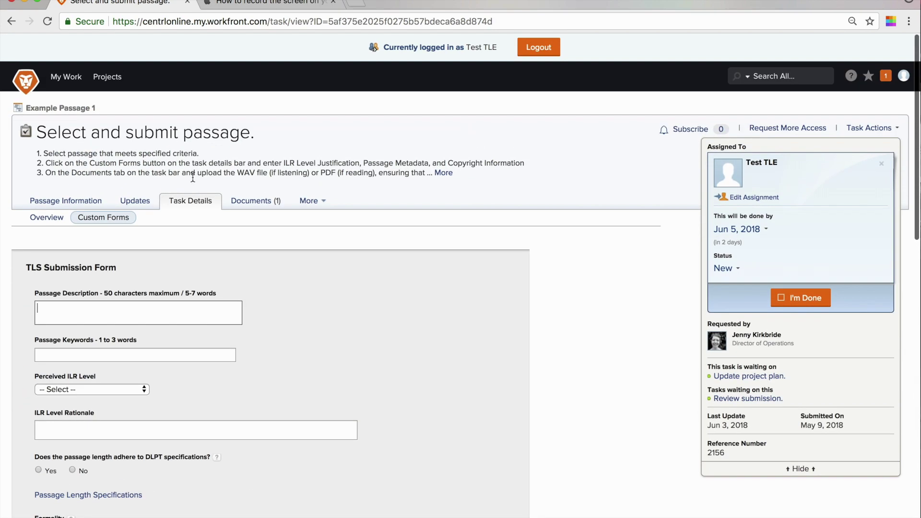
{"action": "scroll", "coordinate": [156, 298], "scroll_direction": "down", "scroll_amount": 15}
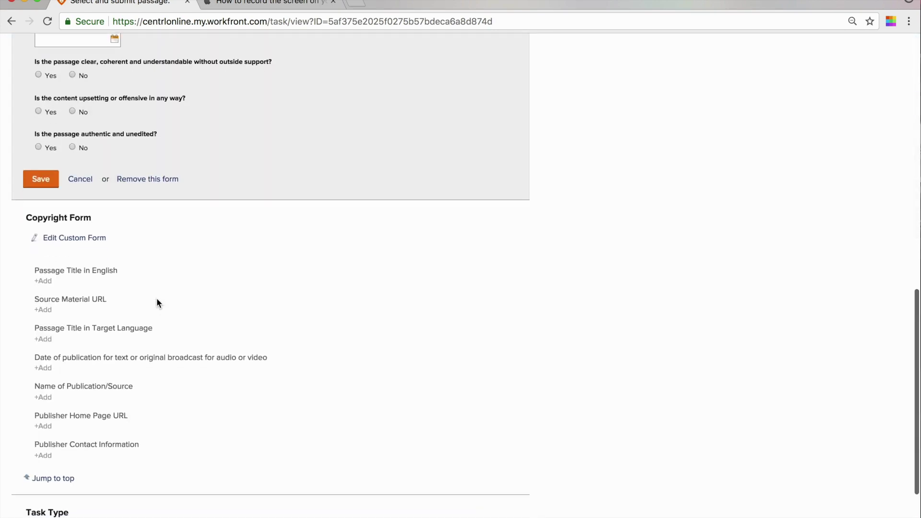
{"action": "scroll", "coordinate": [156, 293], "scroll_direction": "up", "scroll_amount": 10}
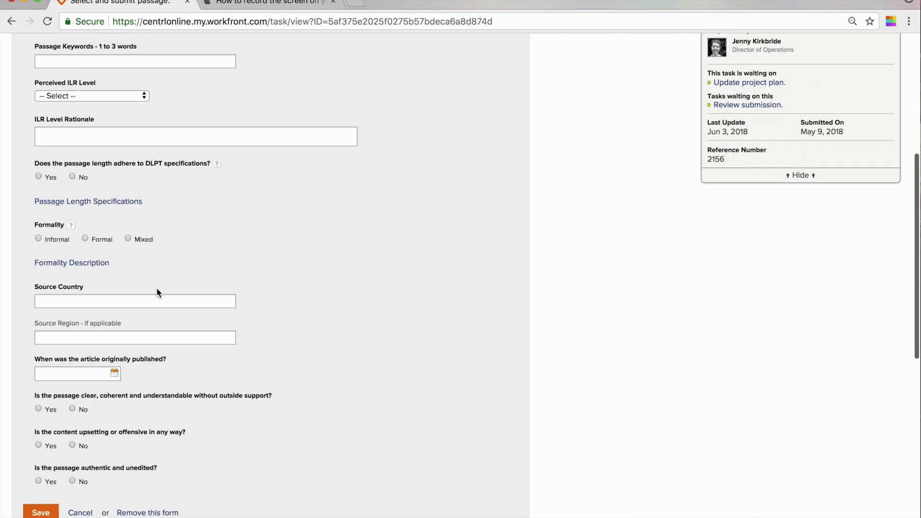
{"action": "scroll", "coordinate": [156, 293], "scroll_direction": "down", "scroll_amount": 8}
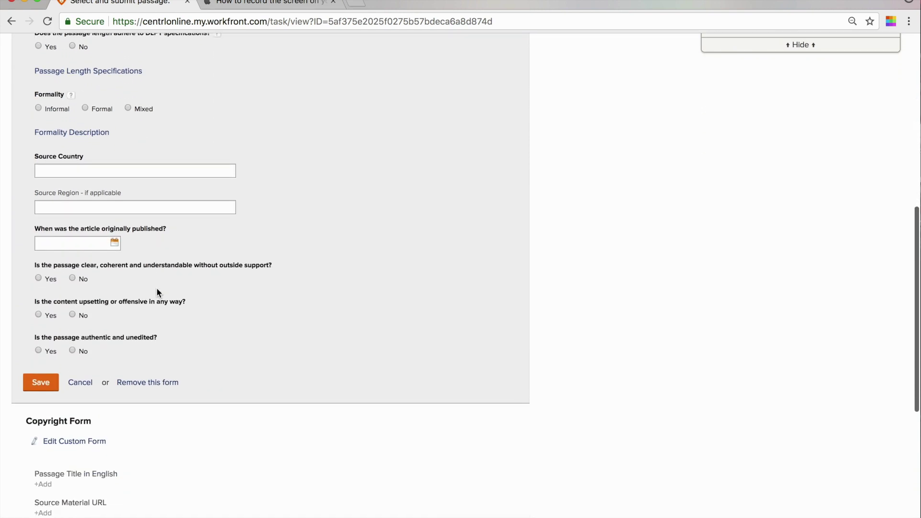
{"action": "scroll", "coordinate": [157, 289], "scroll_direction": "down", "scroll_amount": 3}
{"action": "scroll", "coordinate": [156, 290], "scroll_direction": "up", "scroll_amount": 1}
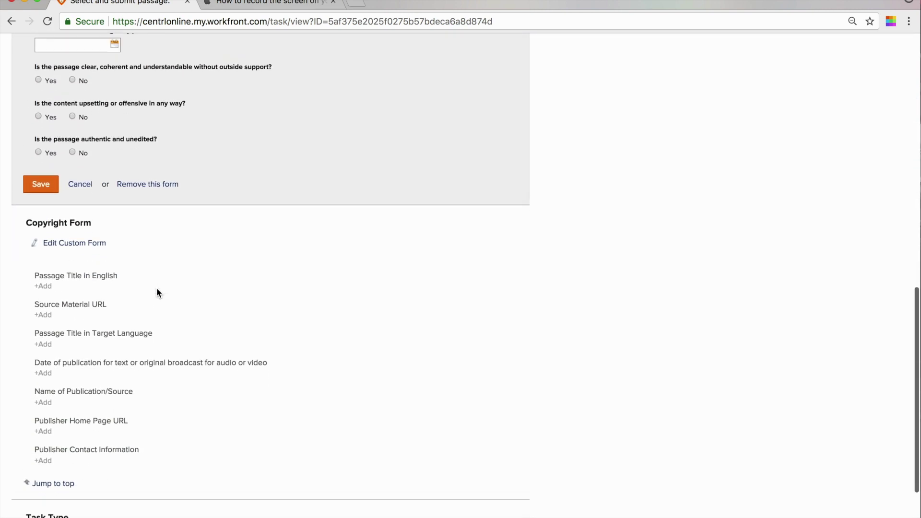
Step: Check the Copyright Form, revisit the TLS Submission Form, then go to the overview and Documents list
{"action": "left_click", "coordinate": [157, 293]}
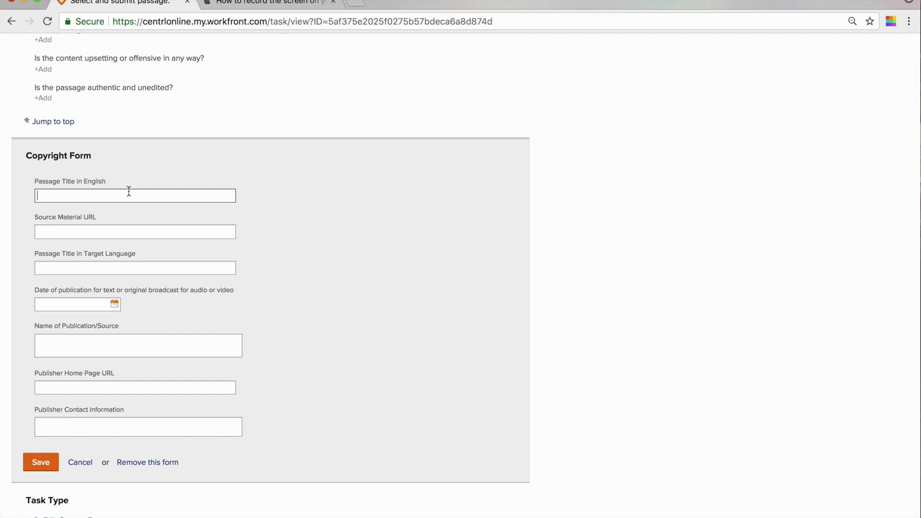
{"action": "scroll", "coordinate": [105, 181], "scroll_direction": "up", "scroll_amount": 10}
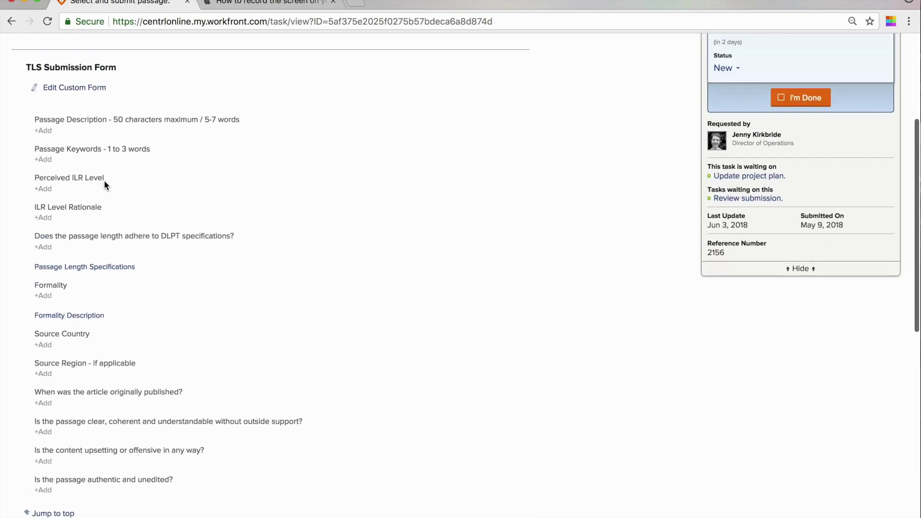
{"action": "scroll", "coordinate": [105, 182], "scroll_direction": "down", "scroll_amount": 4}
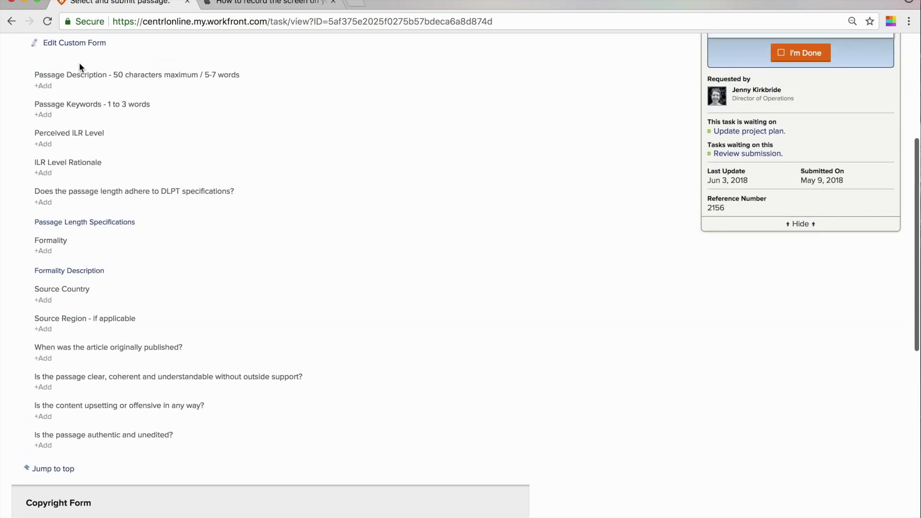
{"action": "left_click", "coordinate": [88, 47]}
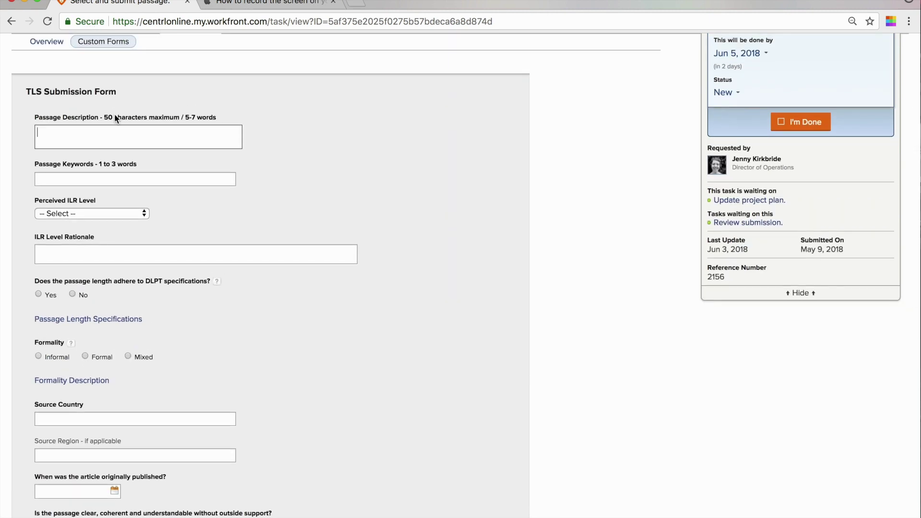
{"action": "scroll", "coordinate": [105, 146], "scroll_direction": "down", "scroll_amount": 4}
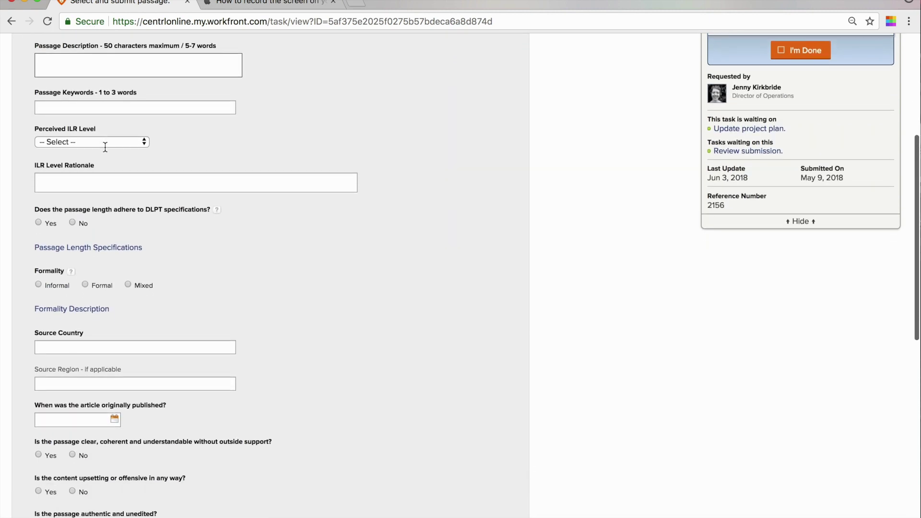
{"action": "scroll", "coordinate": [105, 146], "scroll_direction": "down", "scroll_amount": 2}
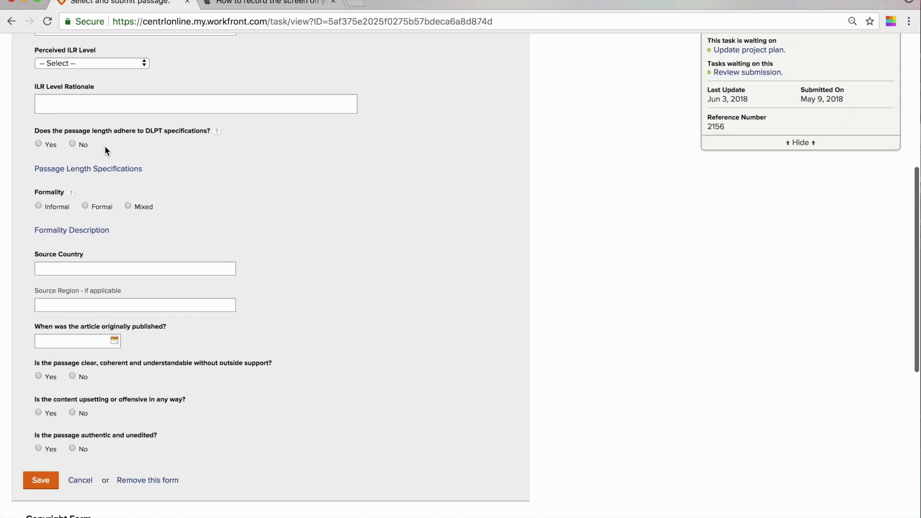
{"action": "scroll", "coordinate": [105, 146], "scroll_direction": "up", "scroll_amount": 1}
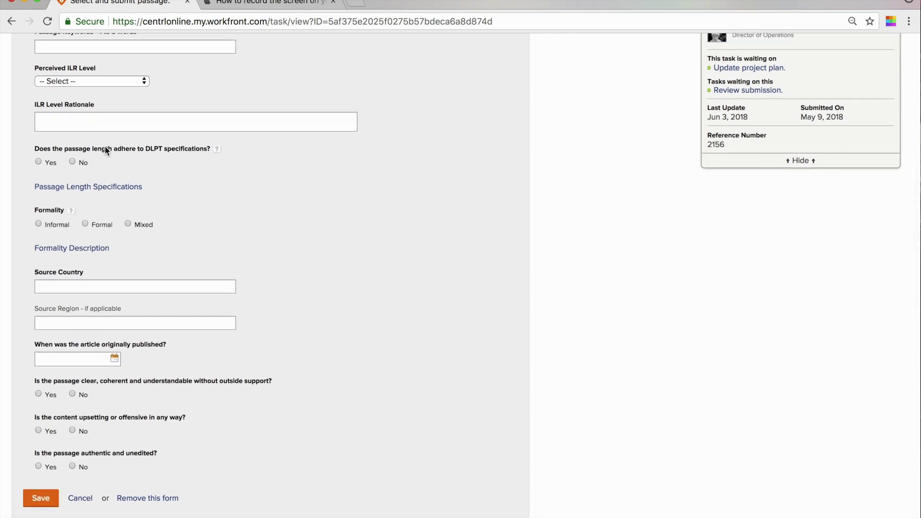
{"action": "scroll", "coordinate": [106, 148], "scroll_direction": "up", "scroll_amount": 2}
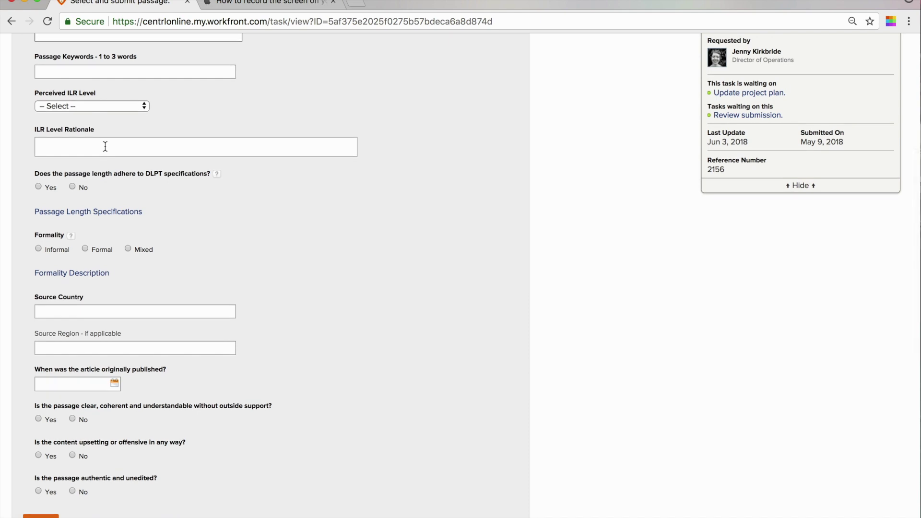
{"action": "scroll", "coordinate": [105, 147], "scroll_direction": "up", "scroll_amount": 10}
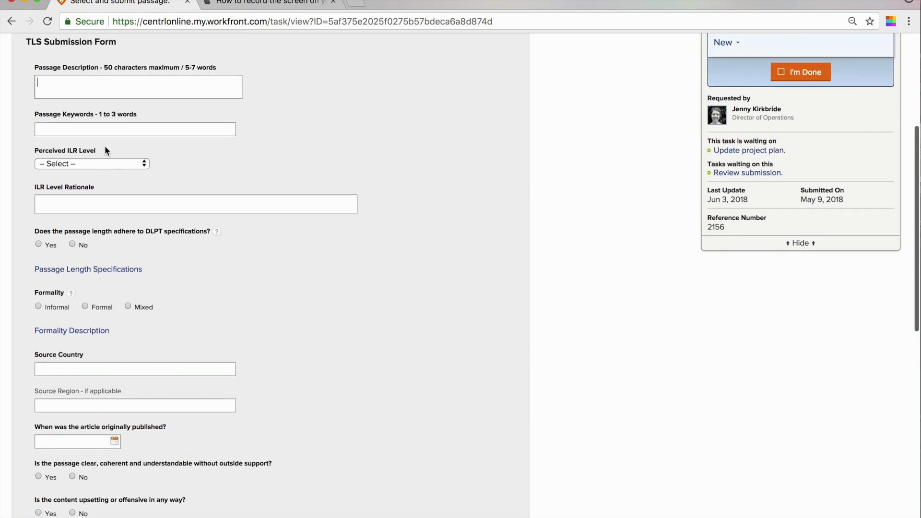
{"action": "left_click", "coordinate": [71, 218]}
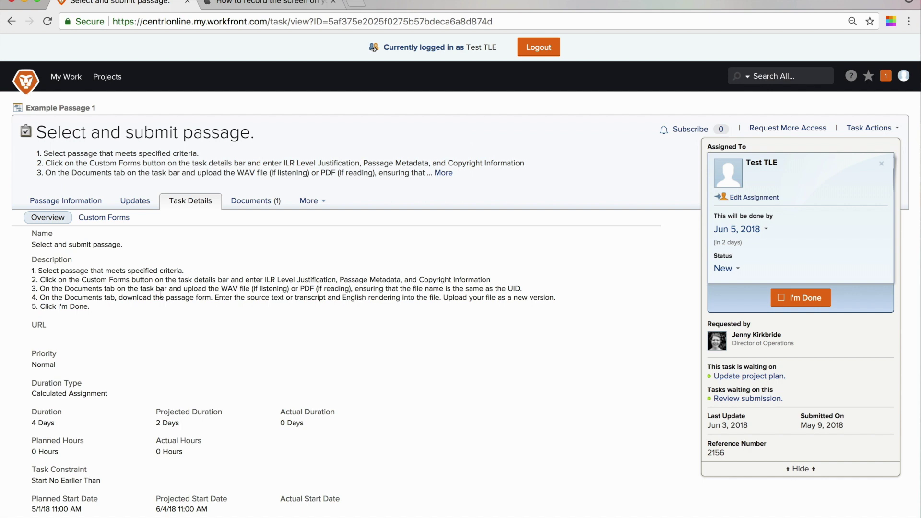
{"action": "left_click", "coordinate": [250, 205]}
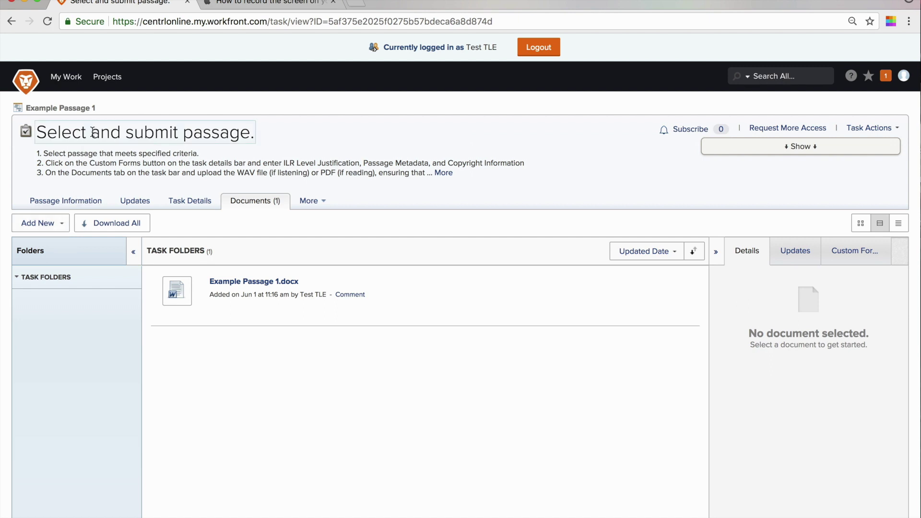
Step: Add Example Passage 1.wav as a new document, found by searching 'example', and select the uploaded file
{"action": "left_click_drag", "start_coordinate": [99, 107], "coordinate": [30, 110]}
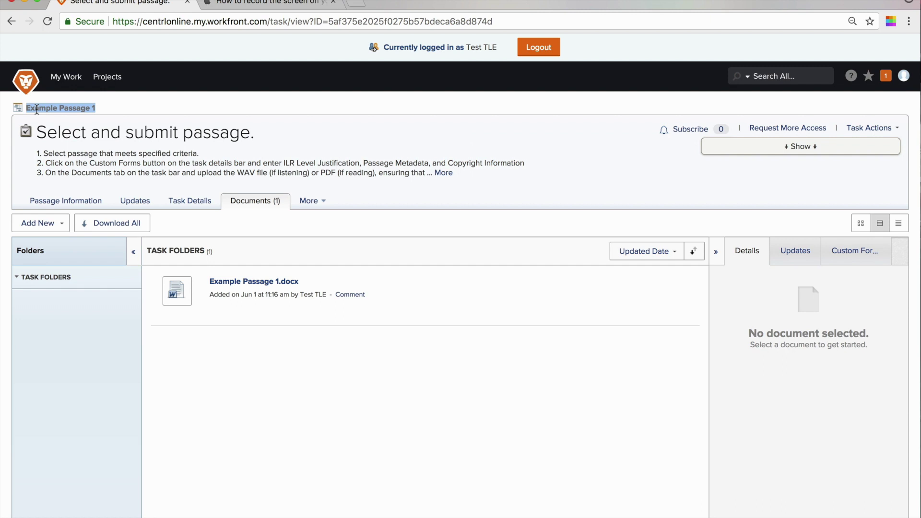
{"action": "left_click", "coordinate": [44, 224]}
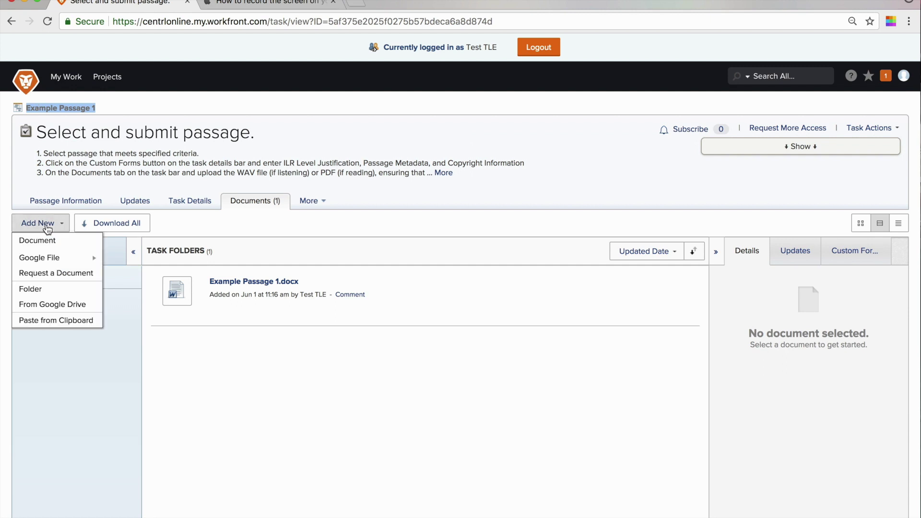
{"action": "left_click", "coordinate": [44, 241]}
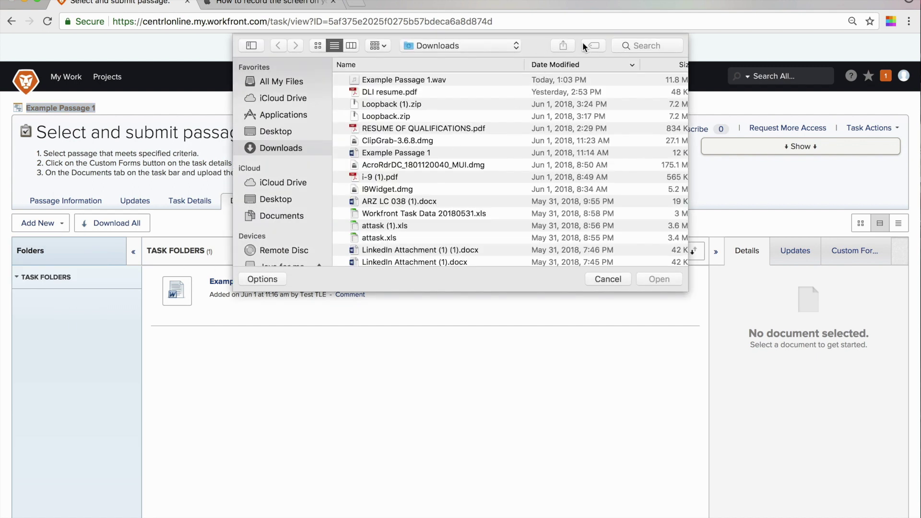
{"action": "left_click", "coordinate": [627, 46]}
{"action": "type", "text": "ex"}
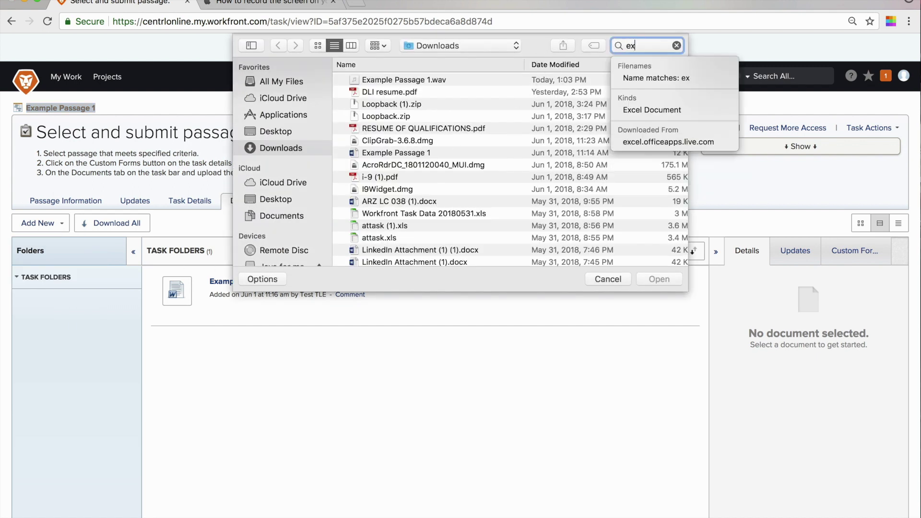
{"action": "type", "text": "ample"}
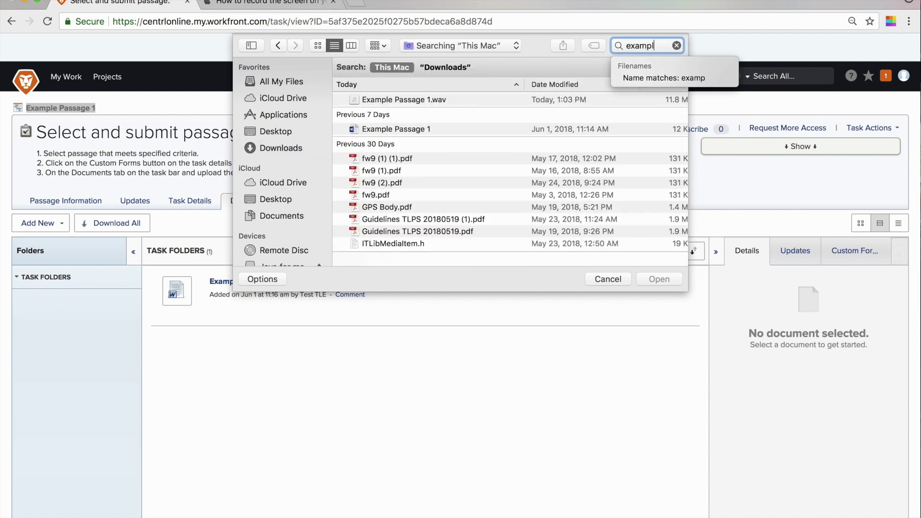
{"action": "left_click", "coordinate": [487, 99]}
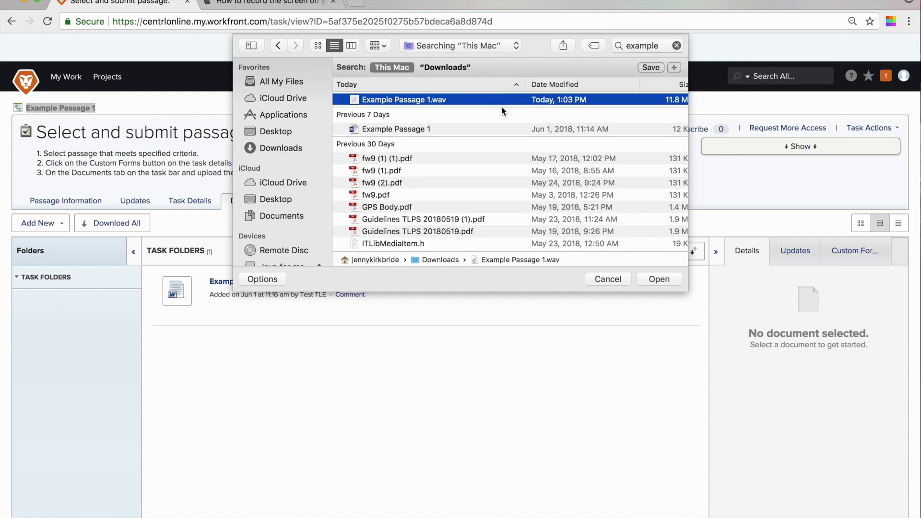
{"action": "left_click", "coordinate": [659, 280]}
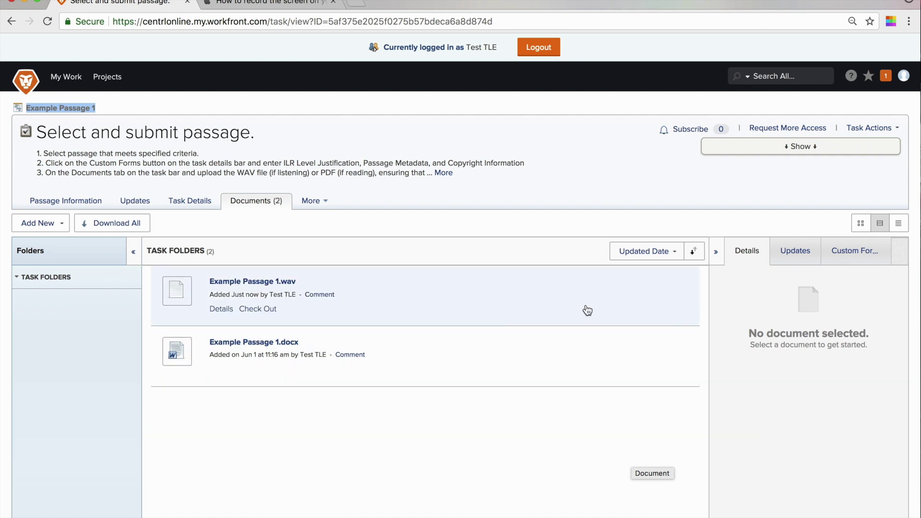
{"action": "left_click", "coordinate": [587, 310]}
Step: Review the Example Passage 1.wav details and its version, then return to Documents via Task Details
{"action": "scroll", "coordinate": [705, 472], "scroll_direction": "down", "scroll_amount": 3}
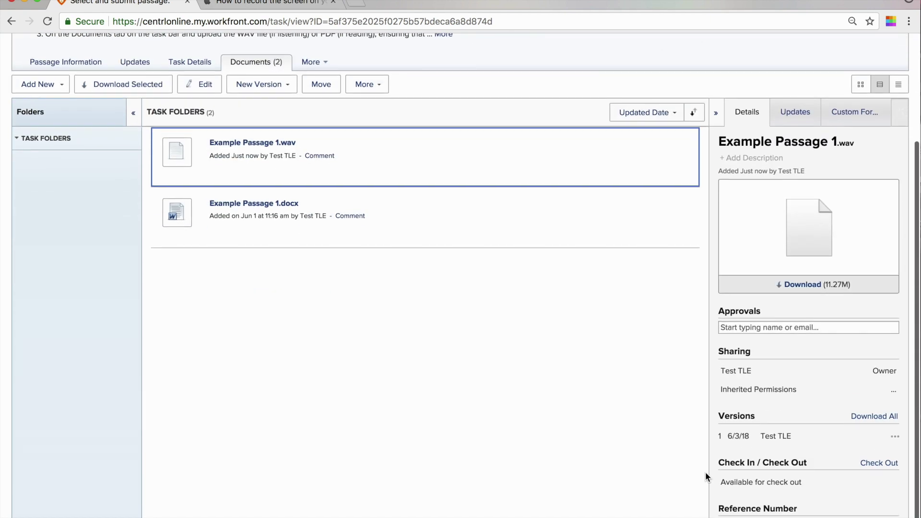
{"action": "mouse_move", "coordinate": [751, 447]}
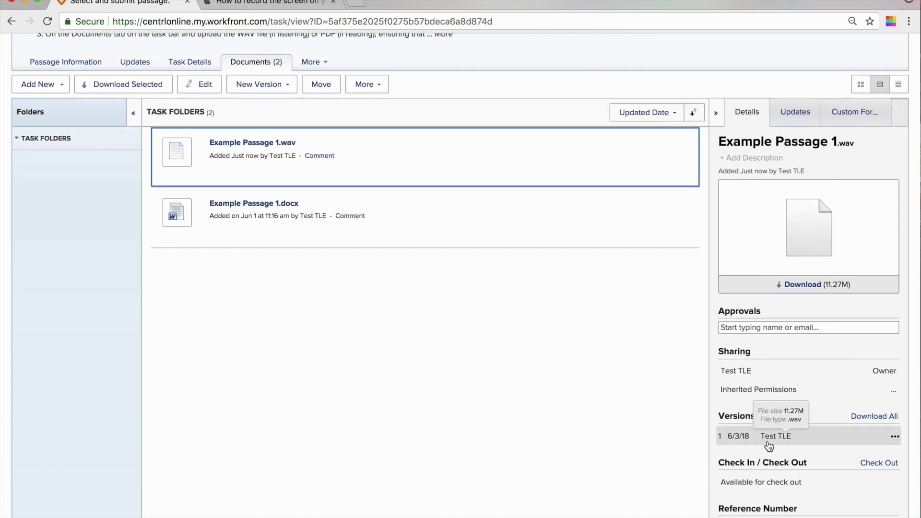
{"action": "scroll", "coordinate": [438, 394], "scroll_direction": "up", "scroll_amount": 1}
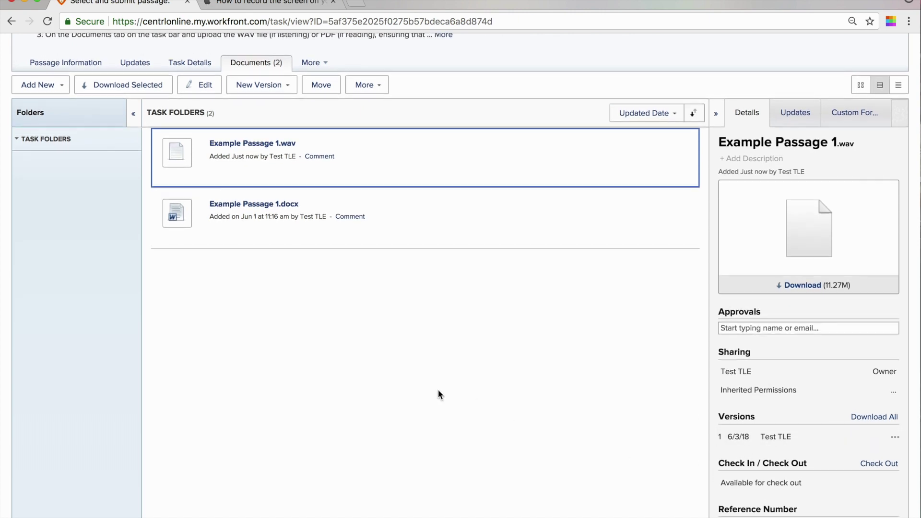
{"action": "scroll", "coordinate": [438, 389], "scroll_direction": "up", "scroll_amount": 3}
{"action": "left_click", "coordinate": [190, 160]}
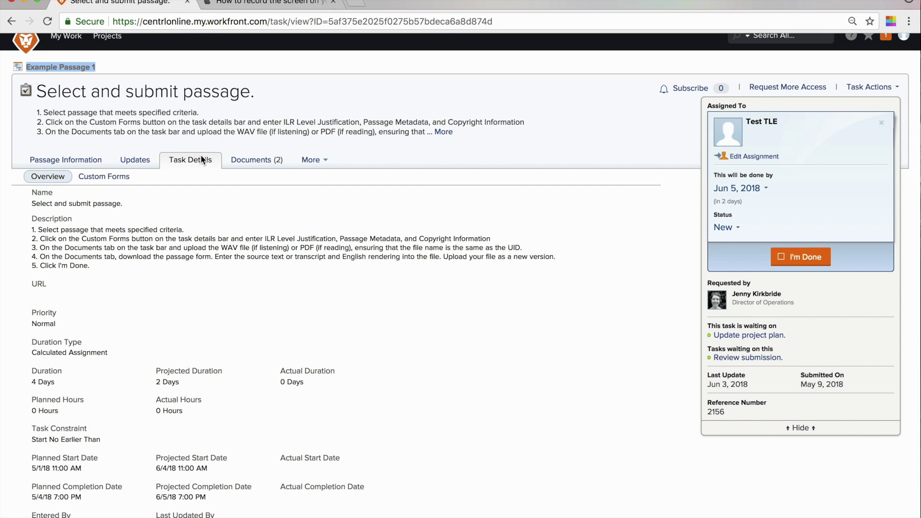
{"action": "left_click", "coordinate": [247, 160]}
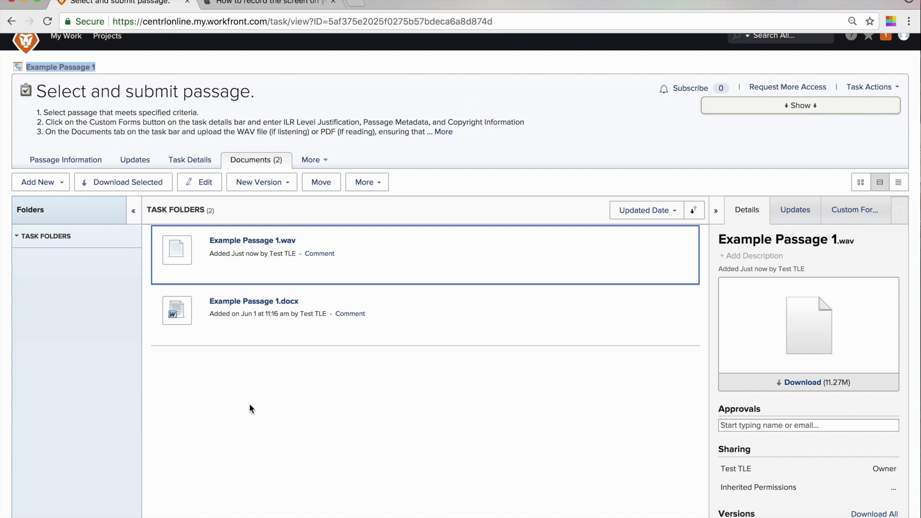
Step: Select Example Passage 1.docx in the Documents list and download it
{"action": "left_click", "coordinate": [436, 299]}
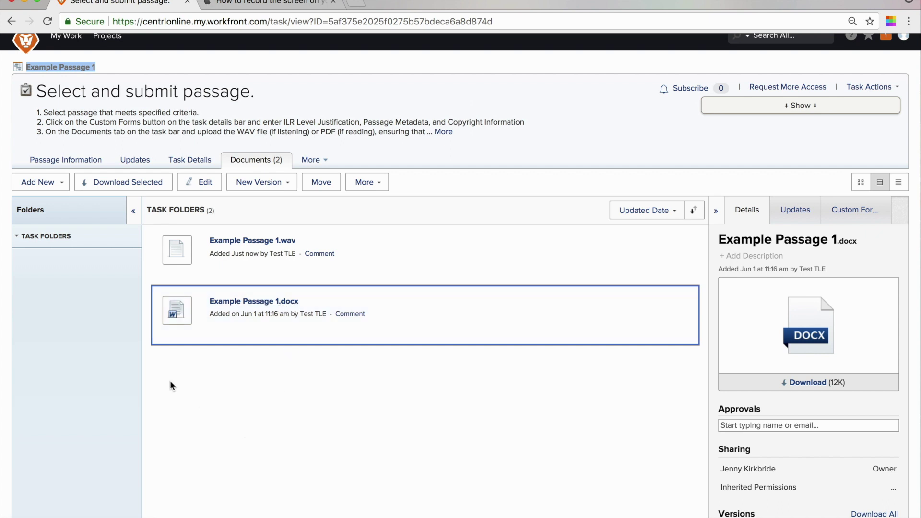
{"action": "scroll", "coordinate": [147, 282], "scroll_direction": "down", "scroll_amount": 1}
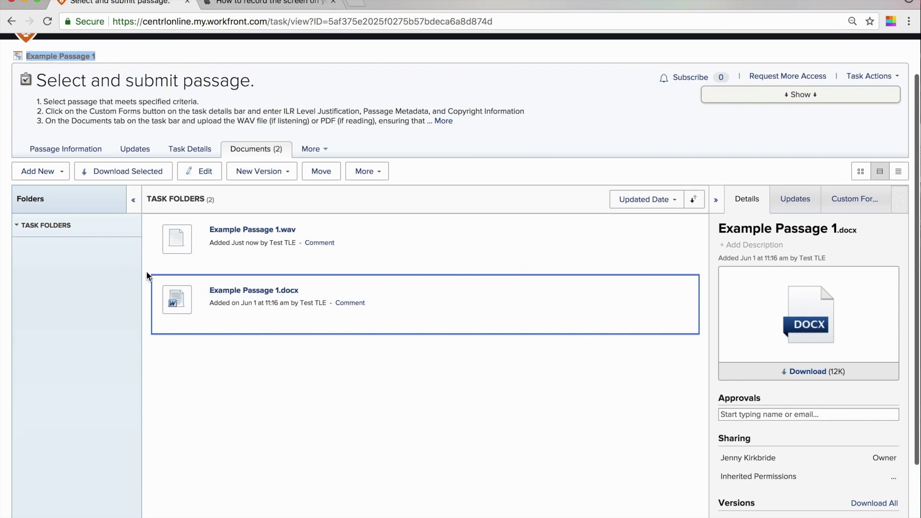
{"action": "left_click", "coordinate": [137, 172]}
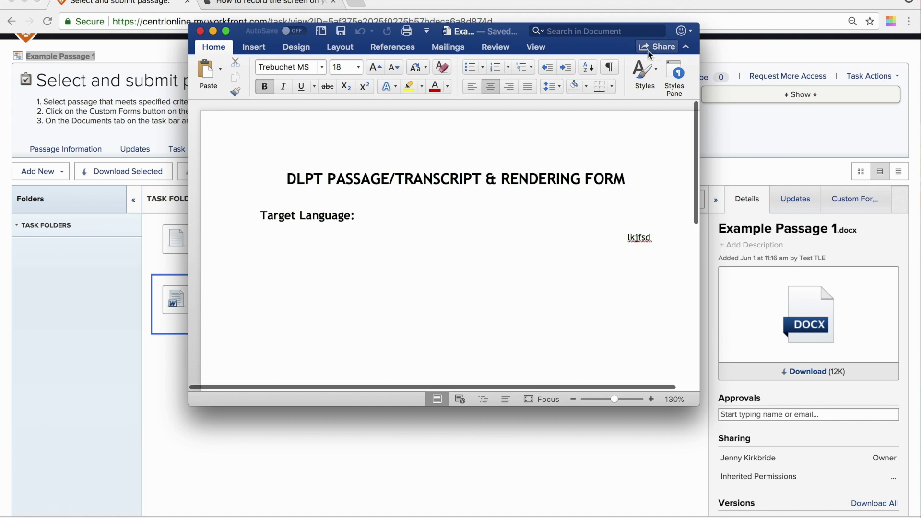
Step: Enlarge the Word window and type 'lasdfknasdkfnsdlkf' on the Target Language source text line
{"action": "left_click_drag", "start_coordinate": [695, 404], "coordinate": [770, 515]}
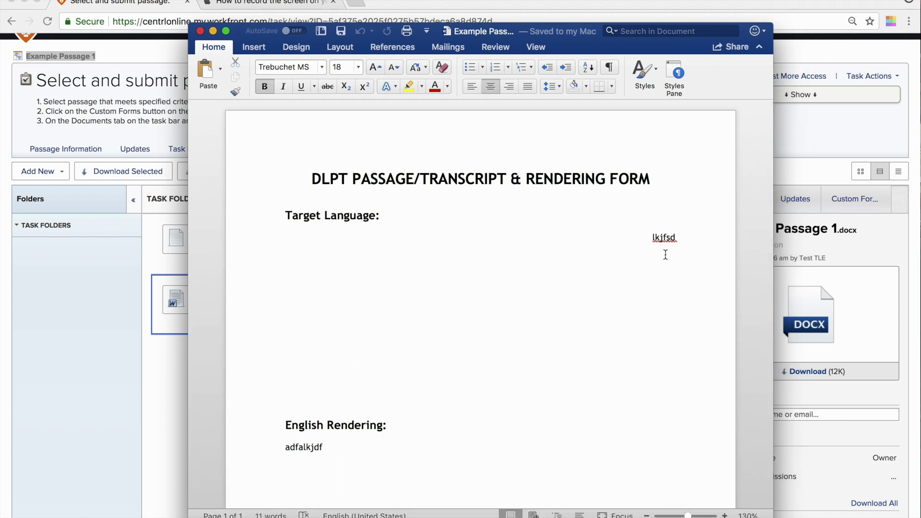
{"action": "left_click", "coordinate": [676, 254]}
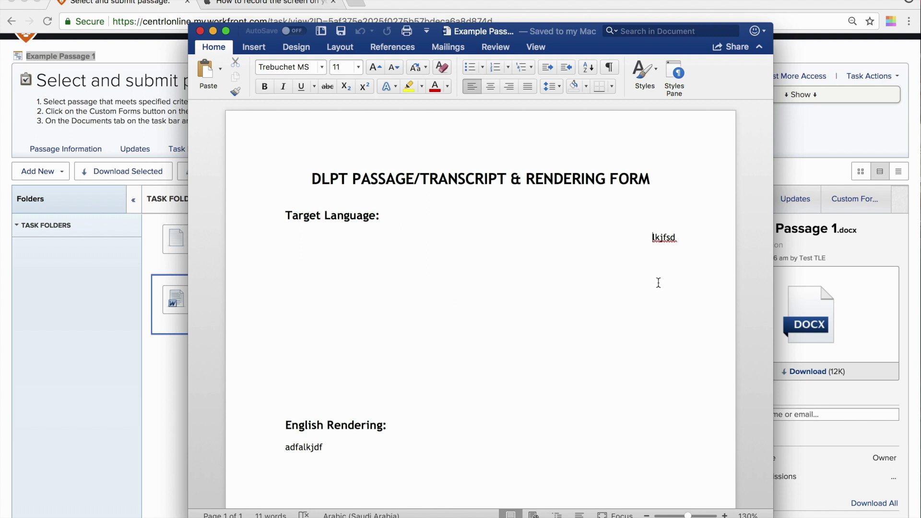
{"action": "type", "text": "l"}
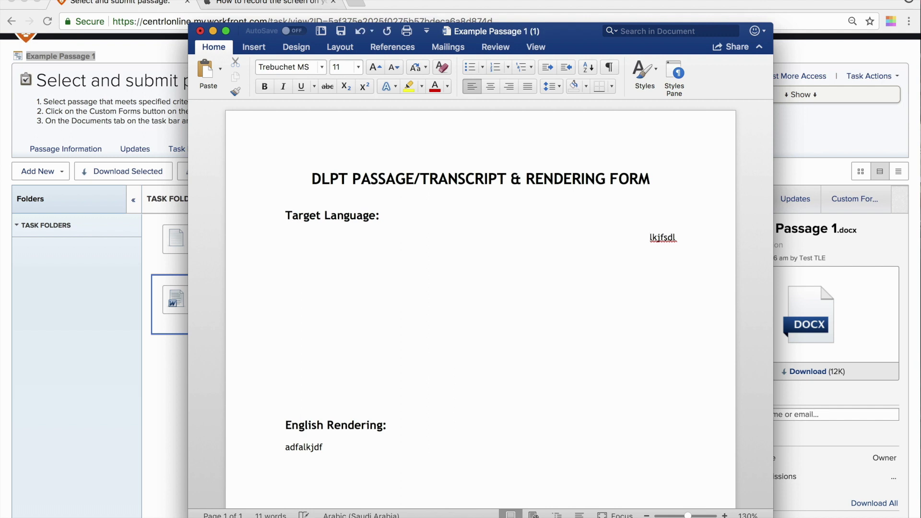
{"action": "type", "text": "asdfknasdkfnsdlkf"}
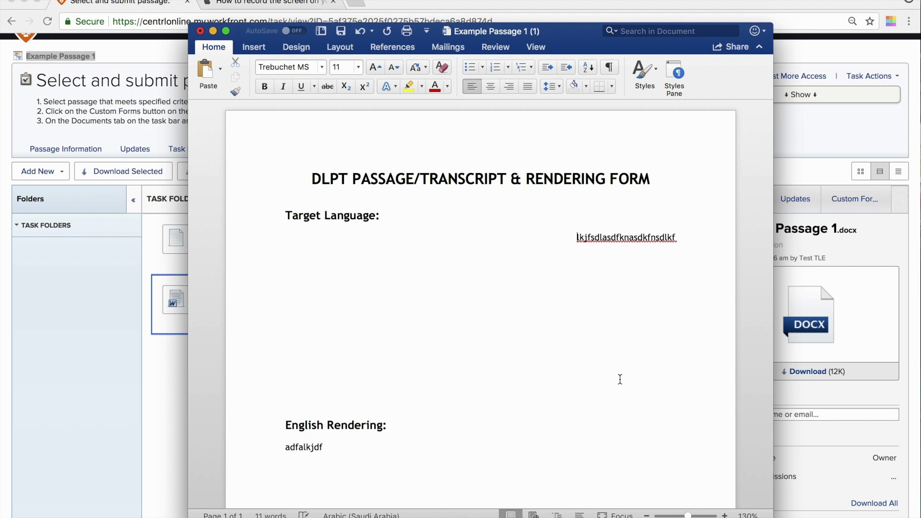
Step: Extend the English Rendering line with 'asdf lkjdfsd sadkfjasd' ending in an ellipsis
{"action": "left_click", "coordinate": [443, 449]}
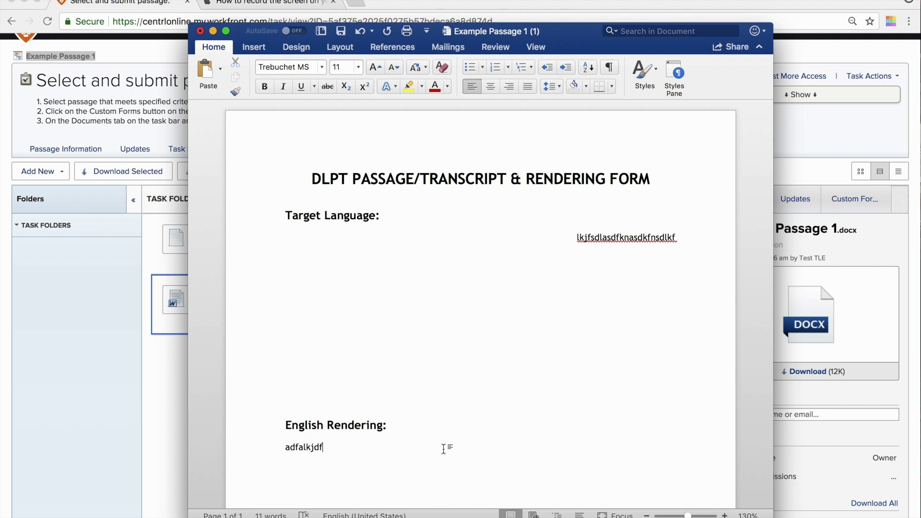
{"action": "type", "text": "asdf lkjdfsd sadkfjasd"}
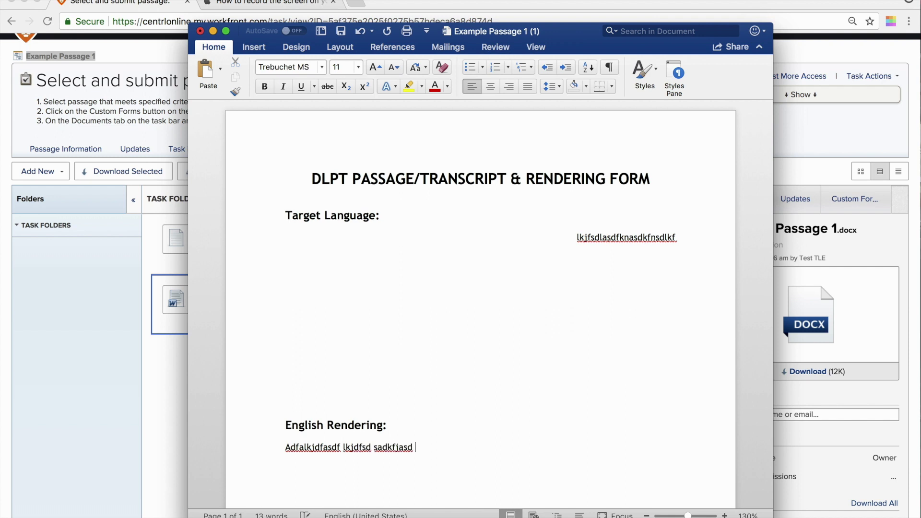
{"action": "key", "text": "BackSpace"}
{"action": "type", "text": "..."}
Step: Save As 'Example Passage 1' in Downloads, dropping the ' (1)' suffix
{"action": "left_click", "coordinate": [84, 2]}
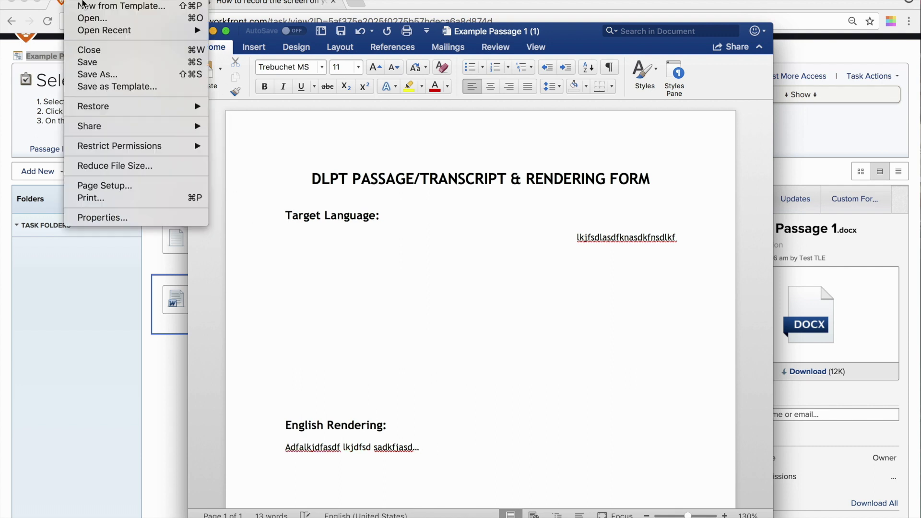
{"action": "left_click", "coordinate": [94, 76]}
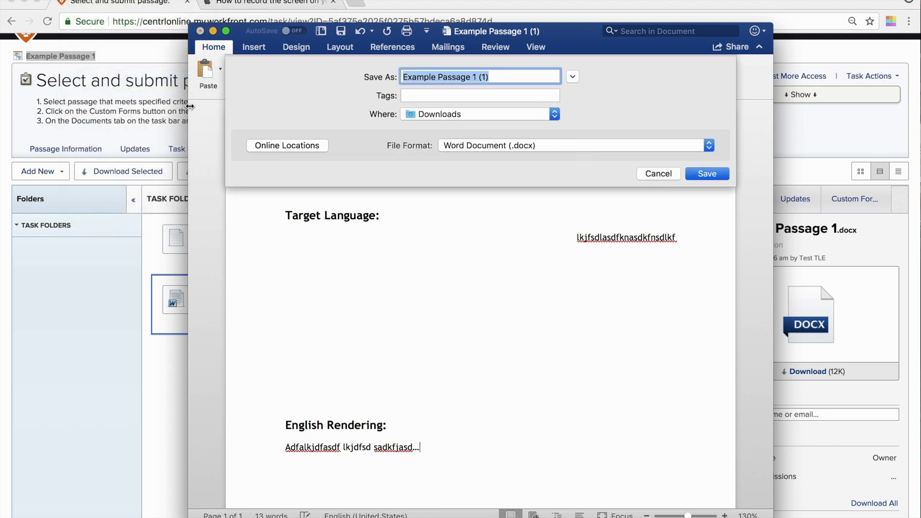
{"action": "left_click", "coordinate": [501, 76]}
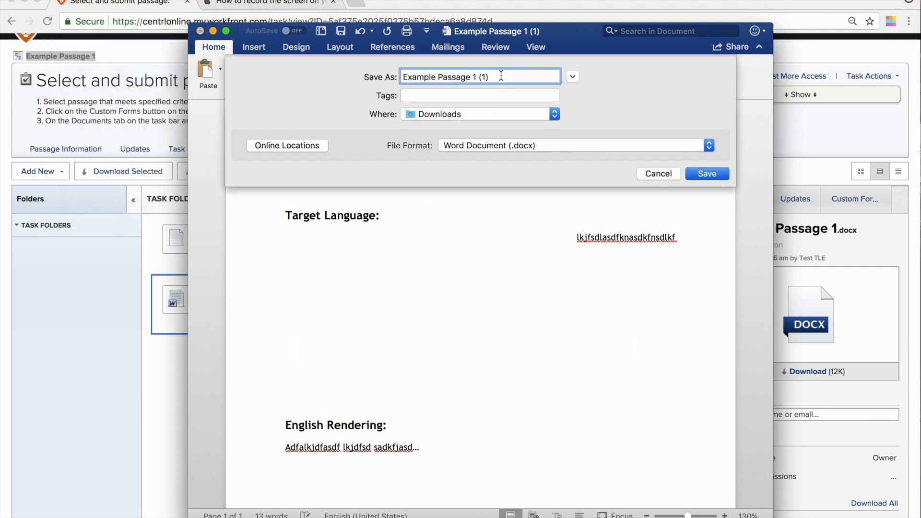
{"action": "key", "text": "BackSpace"}
{"action": "key", "text": "BackSpace"}
{"action": "key", "text": "BackSpace"}
{"action": "key", "text": "BackSpace"}
{"action": "left_click", "coordinate": [706, 174]}
{"action": "left_click", "coordinate": [173, 300]}
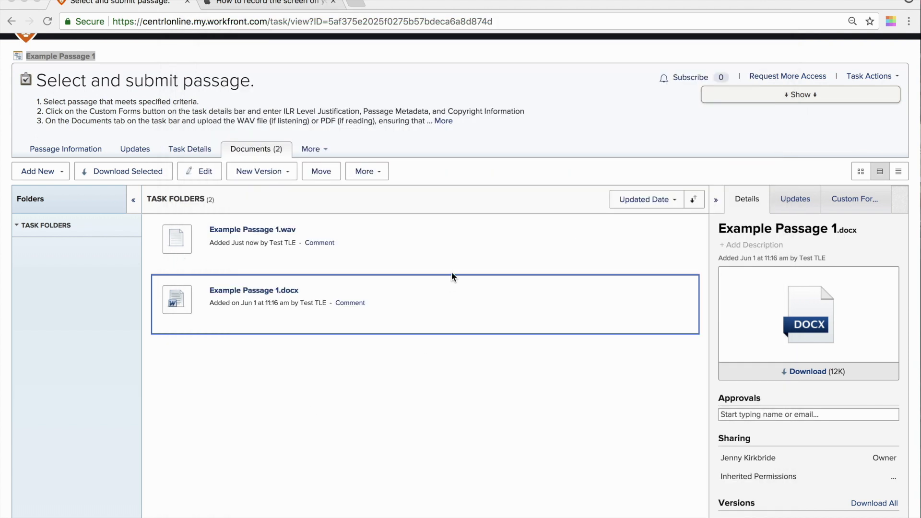
Step: Upload the edited Example Passage 1 from the Desktop as version 5 of Example Passage 1.docx
{"action": "left_click", "coordinate": [447, 297]}
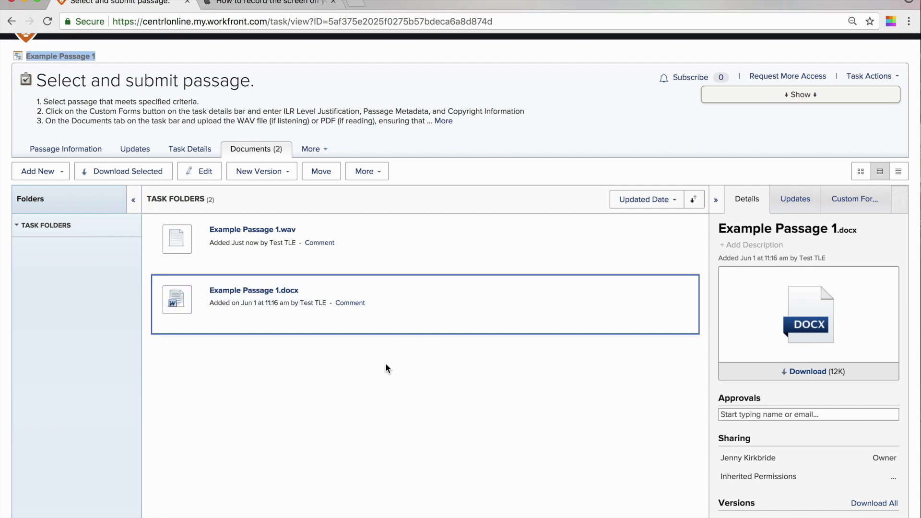
{"action": "left_click", "coordinate": [398, 293]}
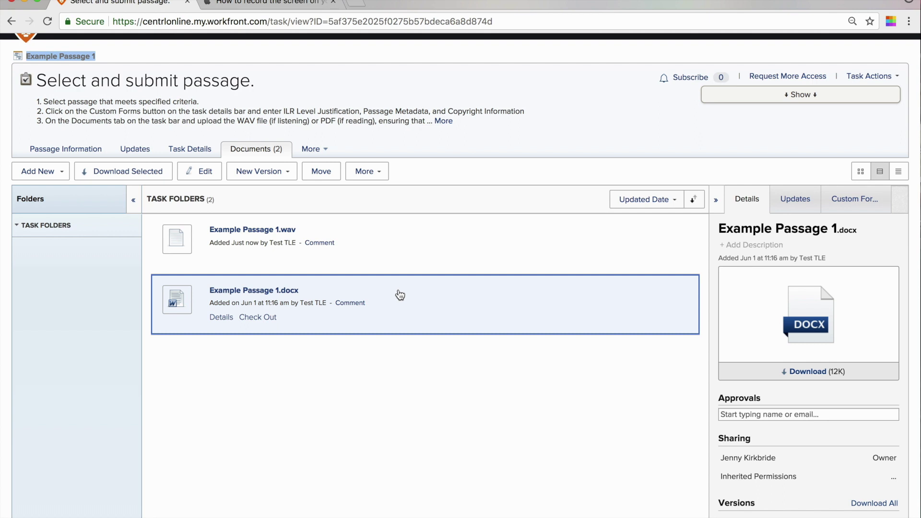
{"action": "left_click", "coordinate": [277, 177]}
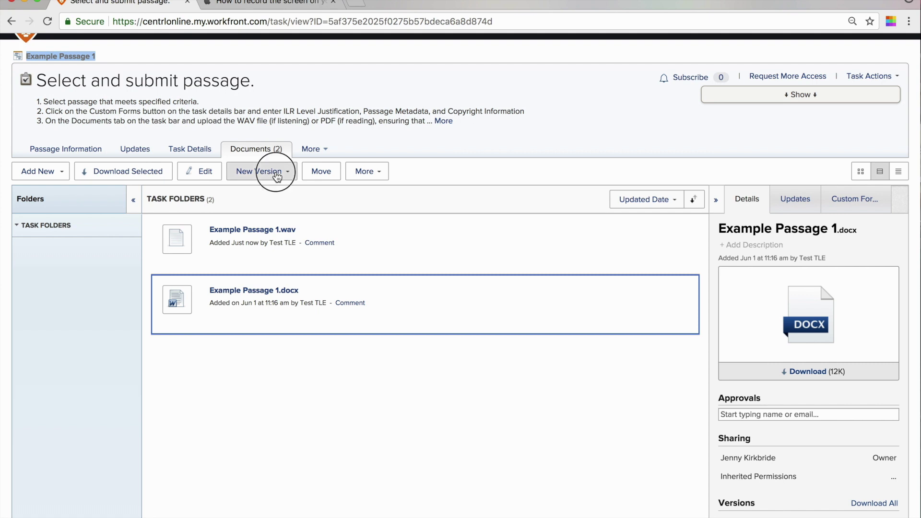
{"action": "left_click", "coordinate": [275, 190]}
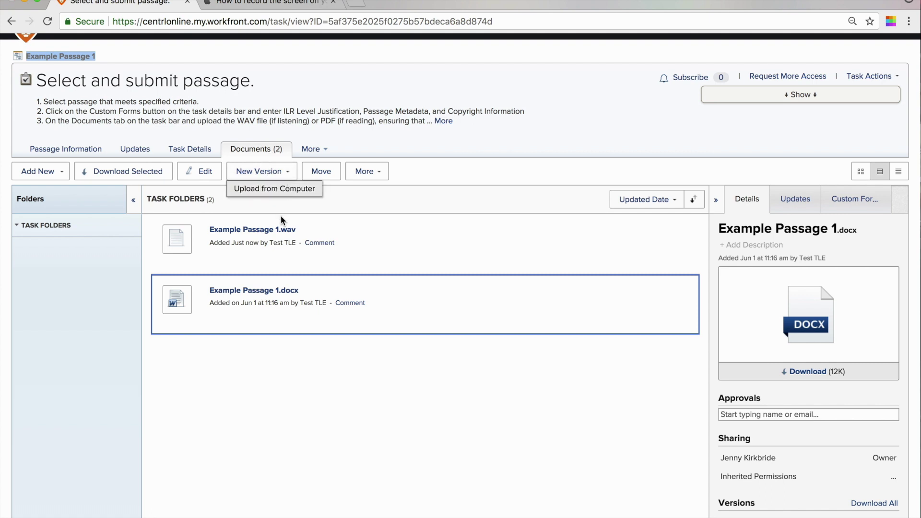
{"action": "left_click", "coordinate": [275, 131]}
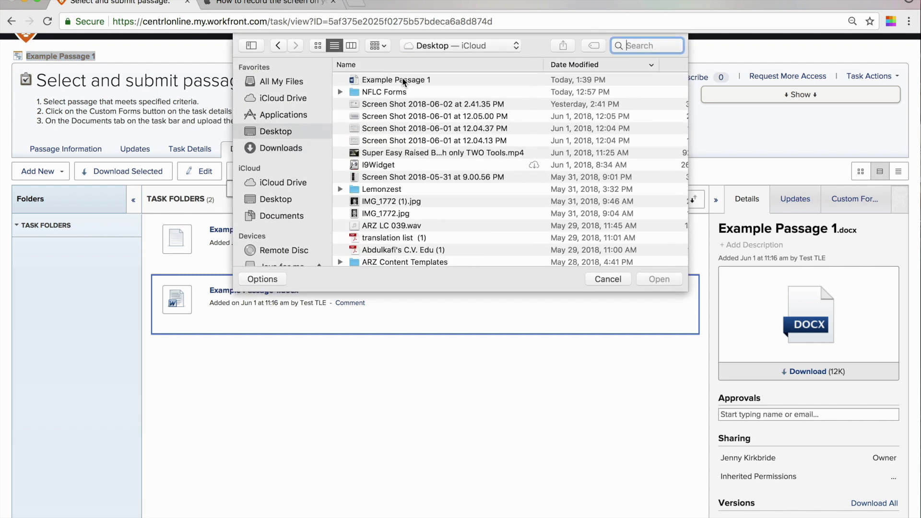
{"action": "left_click", "coordinate": [402, 79]}
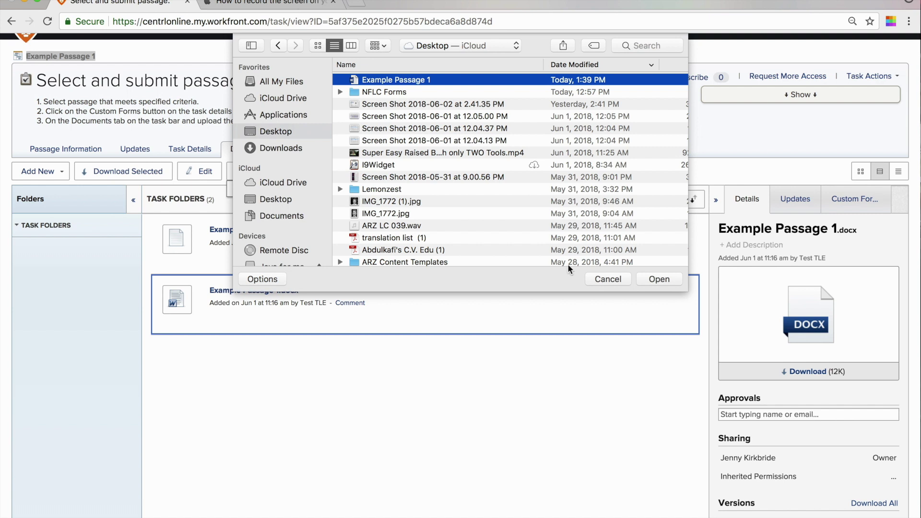
{"action": "left_click", "coordinate": [655, 278]}
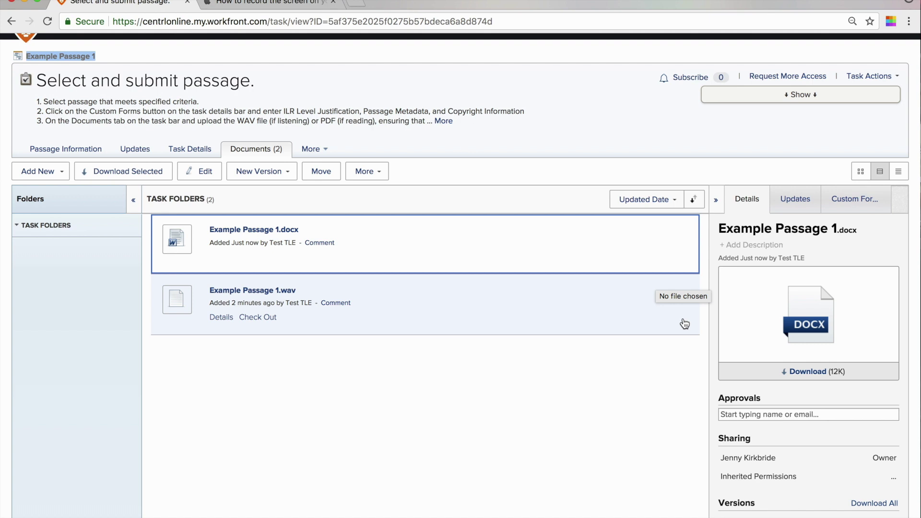
{"action": "scroll", "coordinate": [769, 407], "scroll_direction": "down", "scroll_amount": 3}
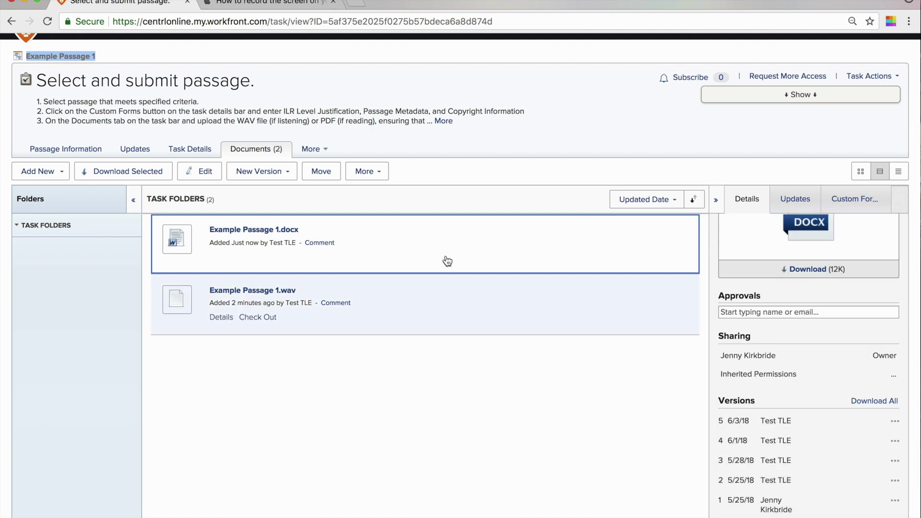
{"action": "mouse_move", "coordinate": [444, 233]}
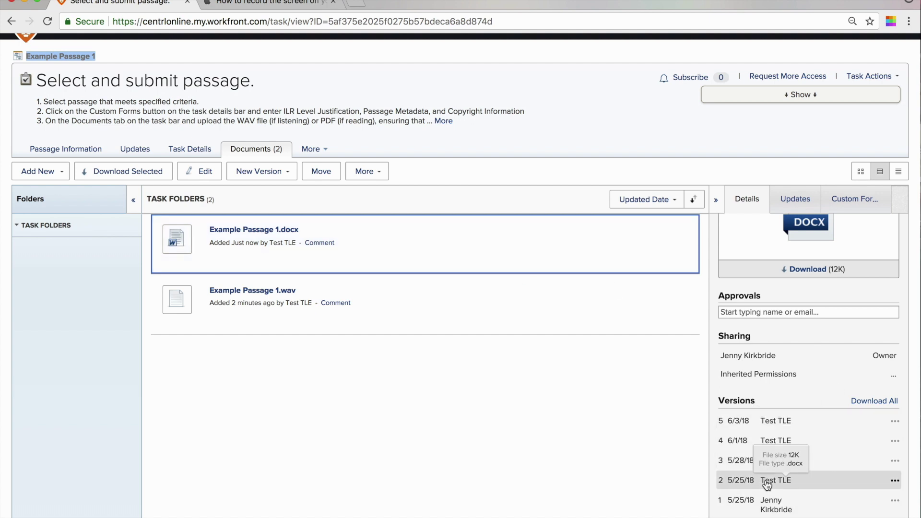
Step: Check the task's details and TLS Submission Form, then mark Select and submit passage done
{"action": "scroll", "coordinate": [186, 173], "scroll_direction": "up", "scroll_amount": 1}
{"action": "left_click", "coordinate": [187, 172]}
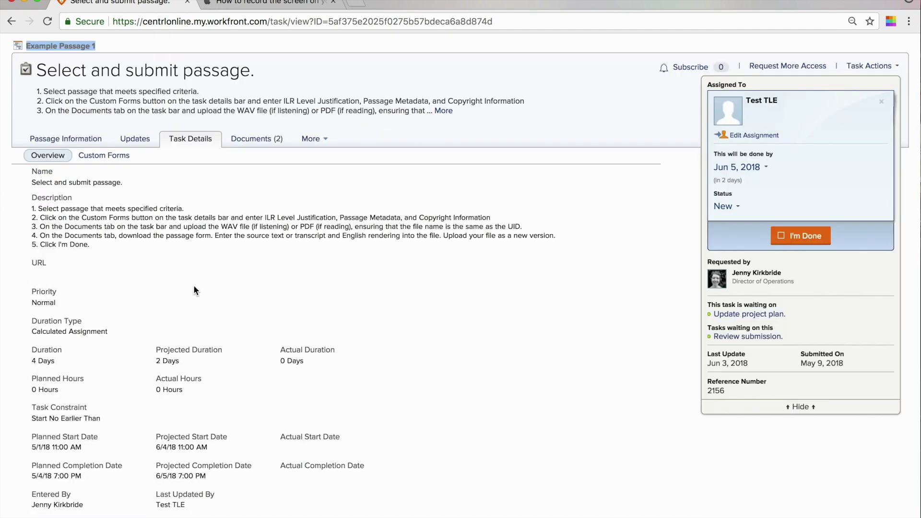
{"action": "left_click", "coordinate": [111, 154]}
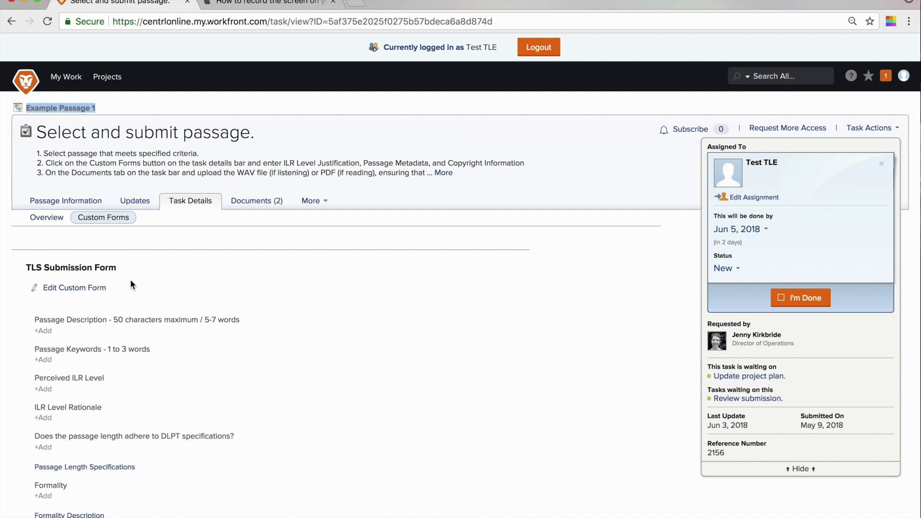
{"action": "scroll", "coordinate": [130, 280], "scroll_direction": "down", "scroll_amount": 3}
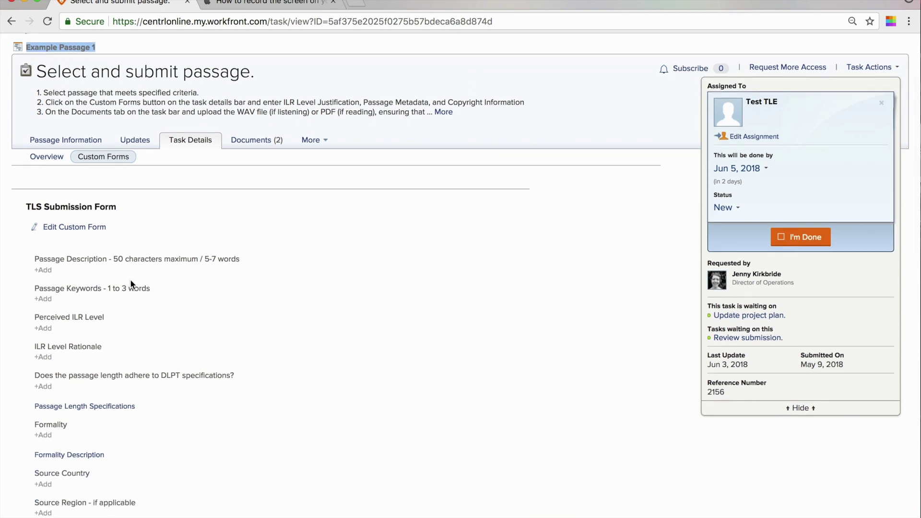
{"action": "left_click", "coordinate": [249, 141]}
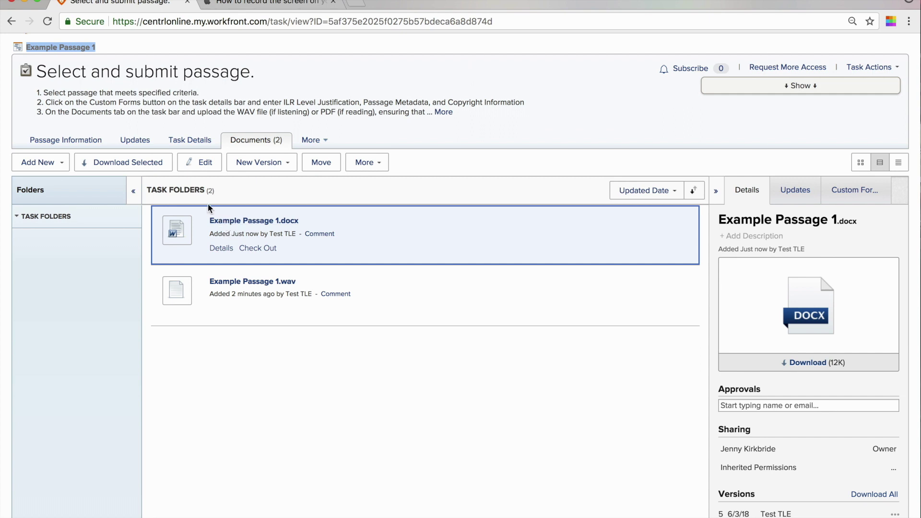
{"action": "left_click", "coordinate": [47, 157]}
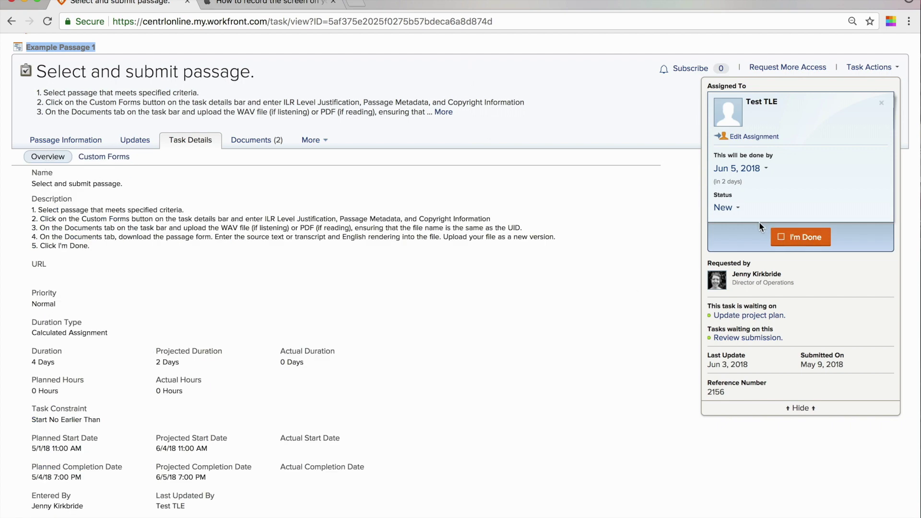
{"action": "left_click", "coordinate": [800, 237]}
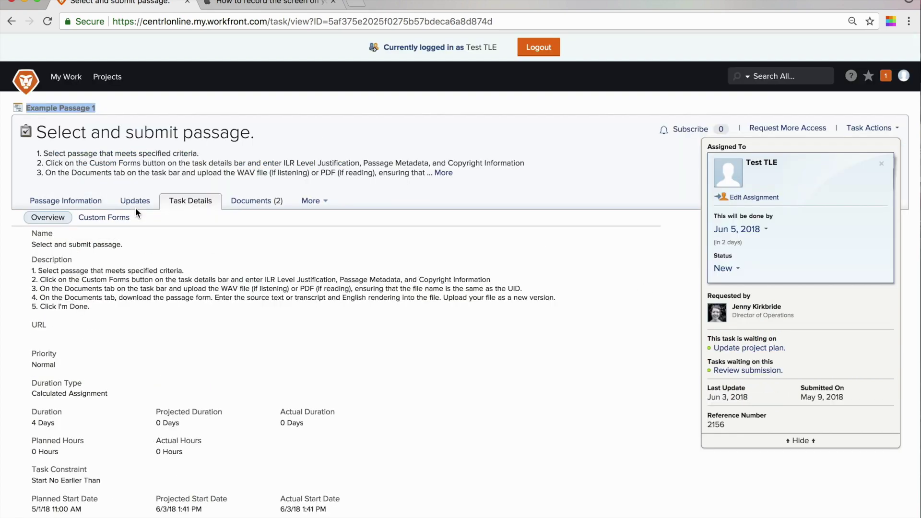
Step: Write the update 'This passage is complete! I am moving on to the next task.'
{"action": "left_click", "coordinate": [137, 201]}
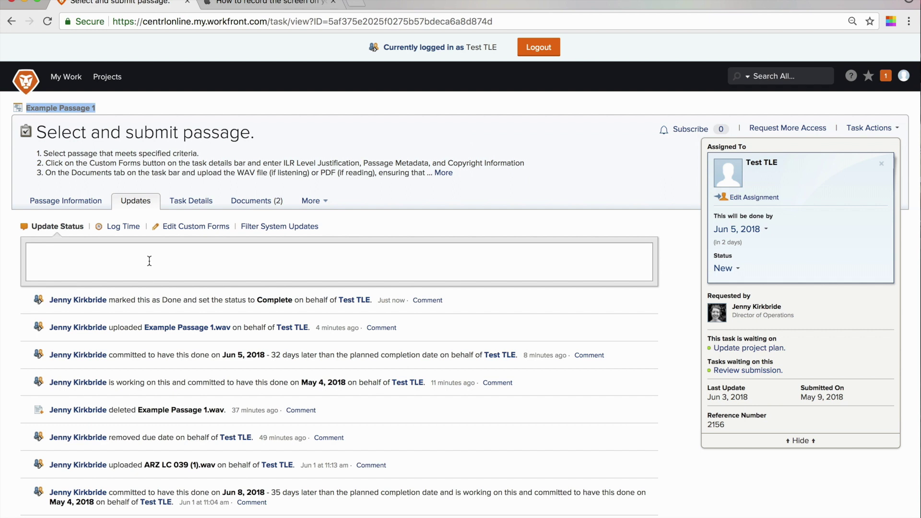
{"action": "left_click", "coordinate": [150, 261]}
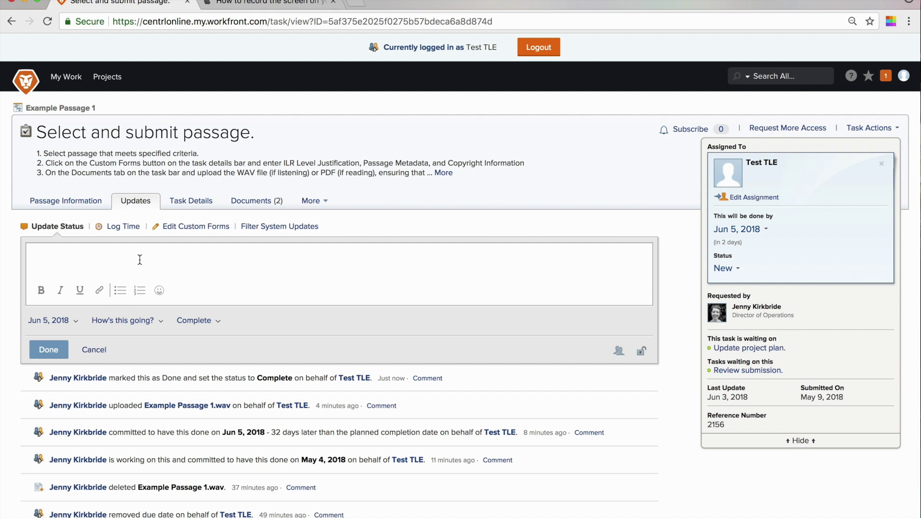
{"action": "type", "text": "This passage is complete! I am moving on to the next task."}
Step: Add the task requester as a recipient, post the update, and go to My Work
{"action": "left_click", "coordinate": [619, 352]}
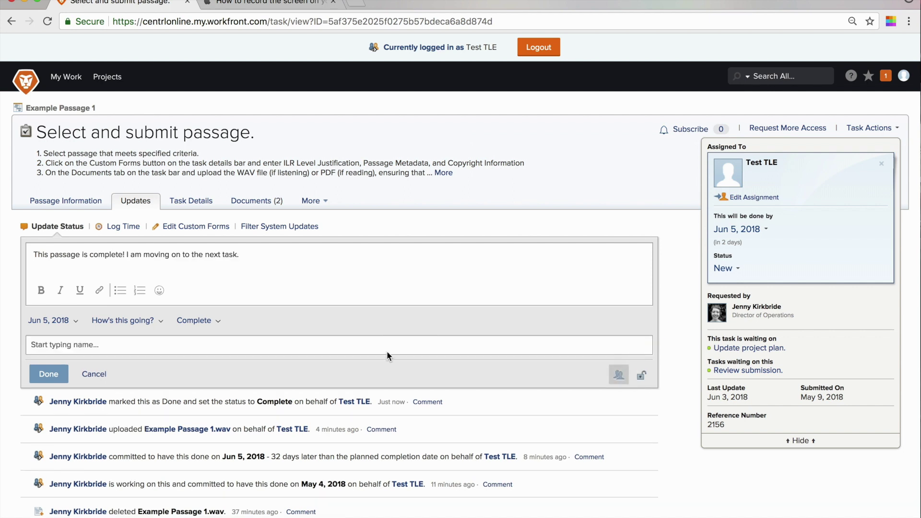
{"action": "type", "text": "jenny"}
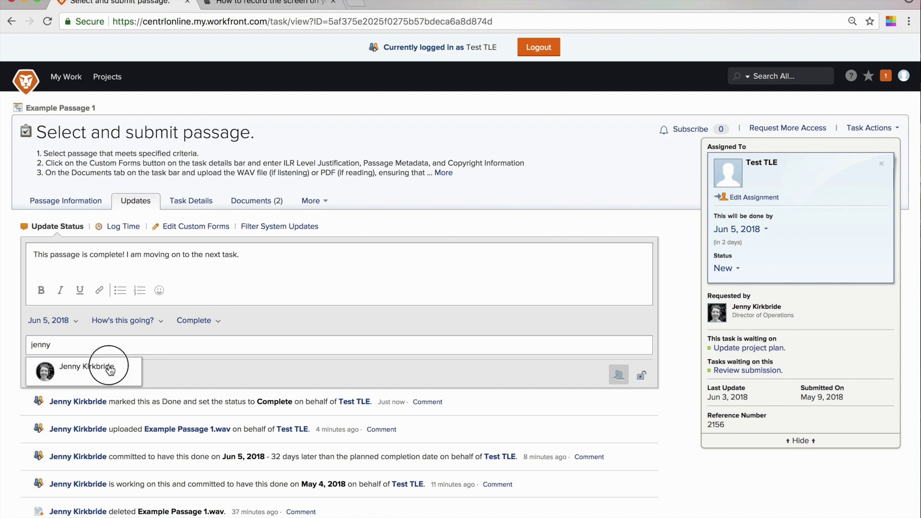
{"action": "left_click", "coordinate": [110, 368]}
{"action": "type", "text": "david"}
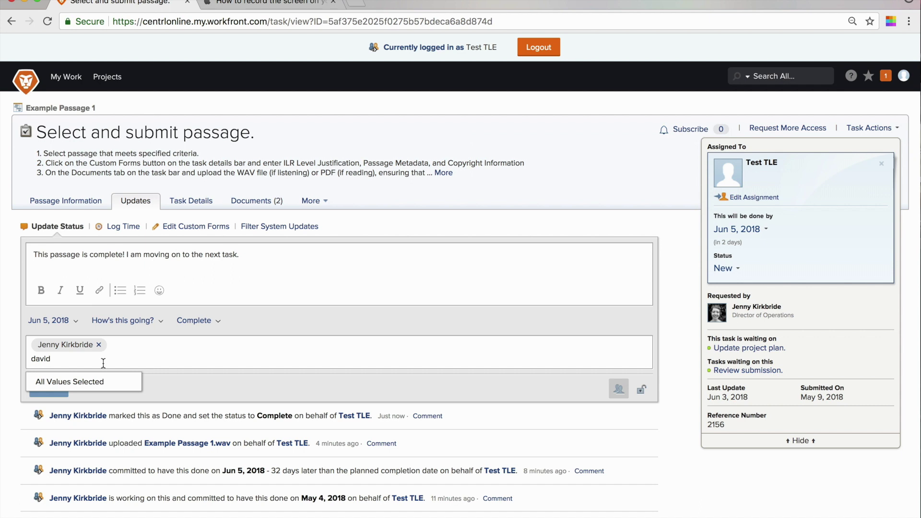
{"action": "key", "text": "Escape"}
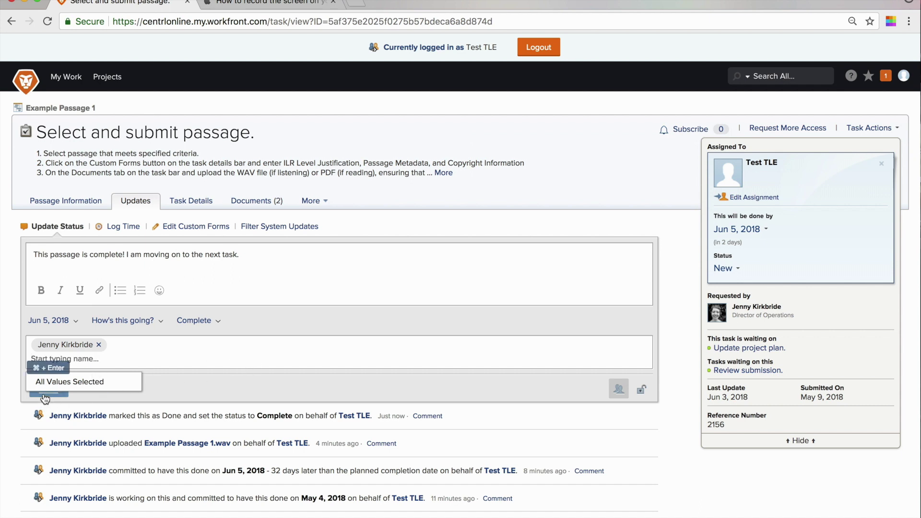
{"action": "left_click", "coordinate": [53, 414]}
{"action": "left_click", "coordinate": [48, 389]}
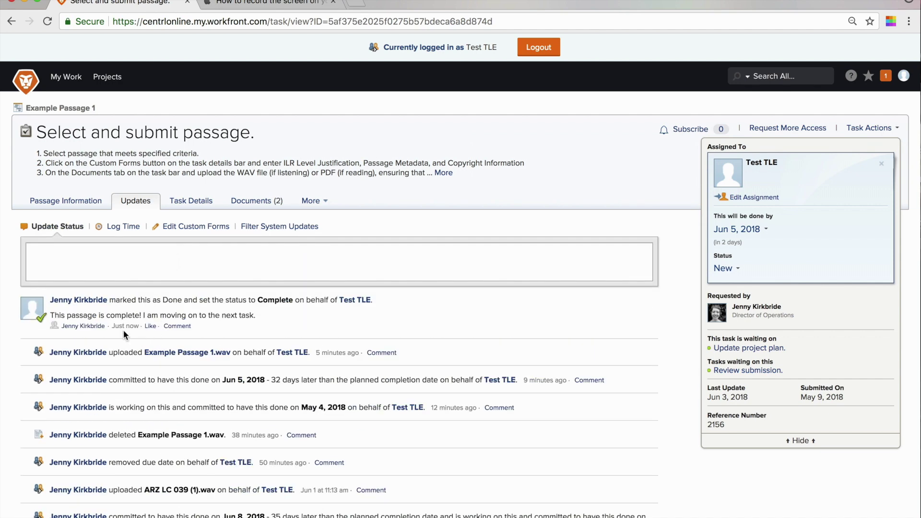
{"action": "left_click", "coordinate": [67, 76]}
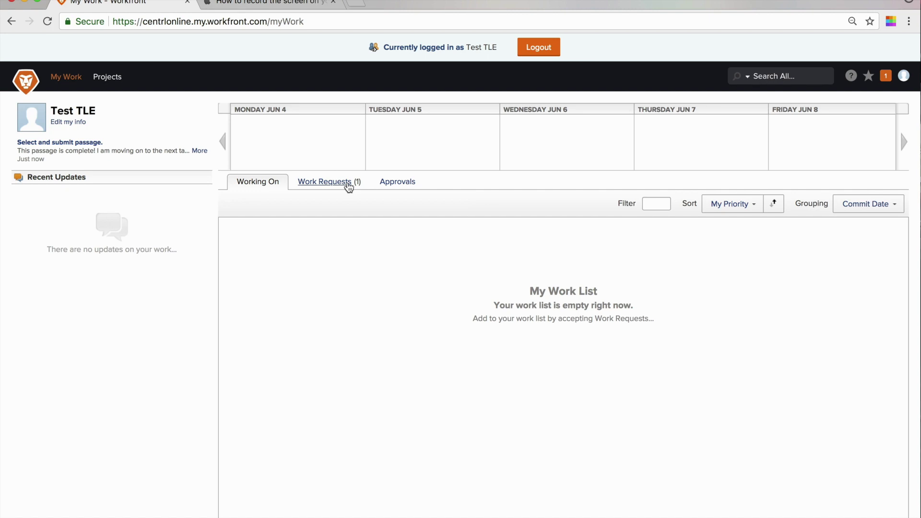
Step: From the pending work requests, open the 'Review passage, transcription (for listening), and rendering.' task
{"action": "left_click", "coordinate": [348, 186]}
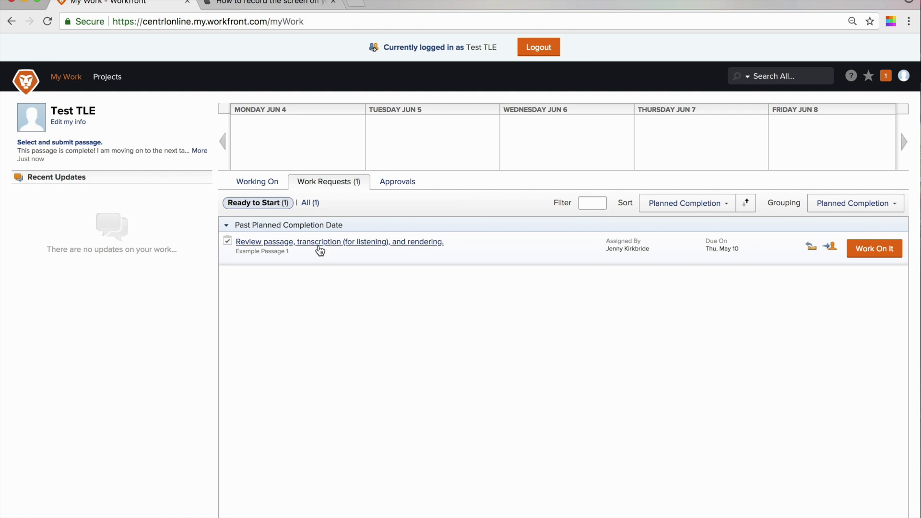
{"action": "mouse_move", "coordinate": [320, 251]}
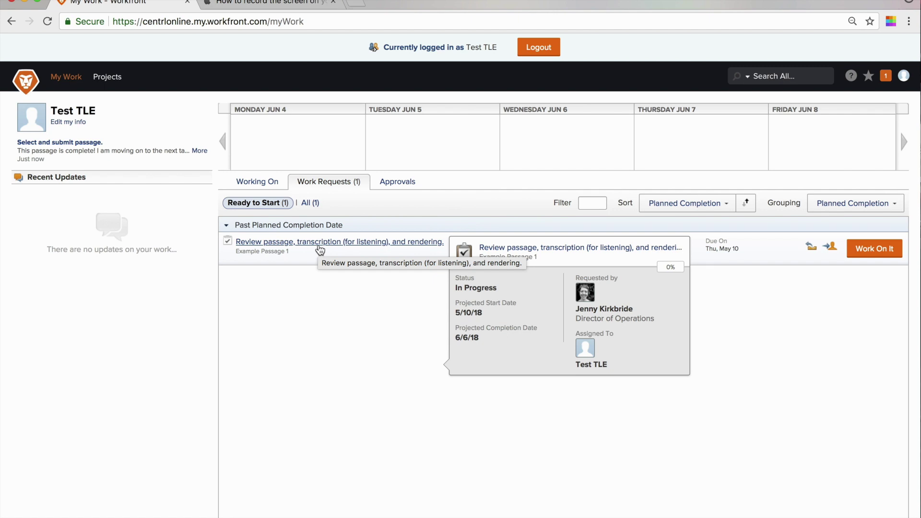
{"action": "left_click", "coordinate": [320, 250]}
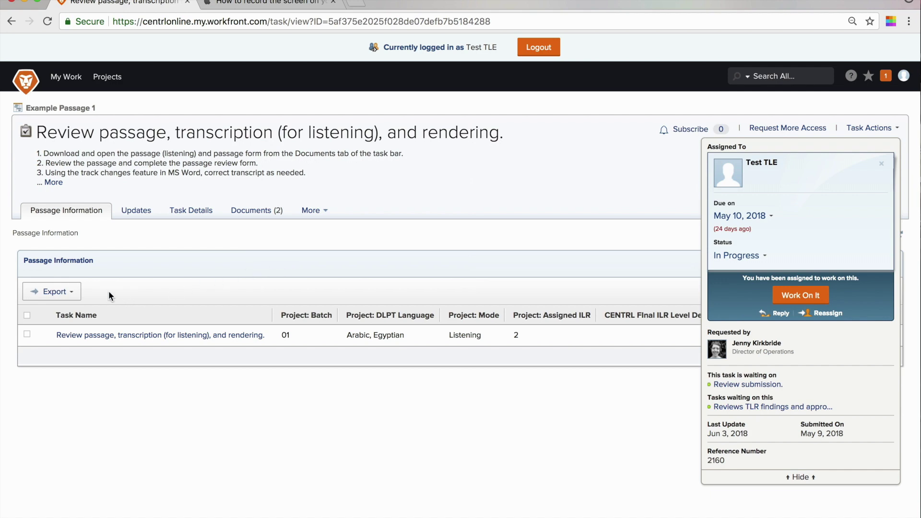
Step: Look over the review task's Updates and Task Details, then select Example Passage 1.docx under Documents
{"action": "left_click", "coordinate": [142, 211]}
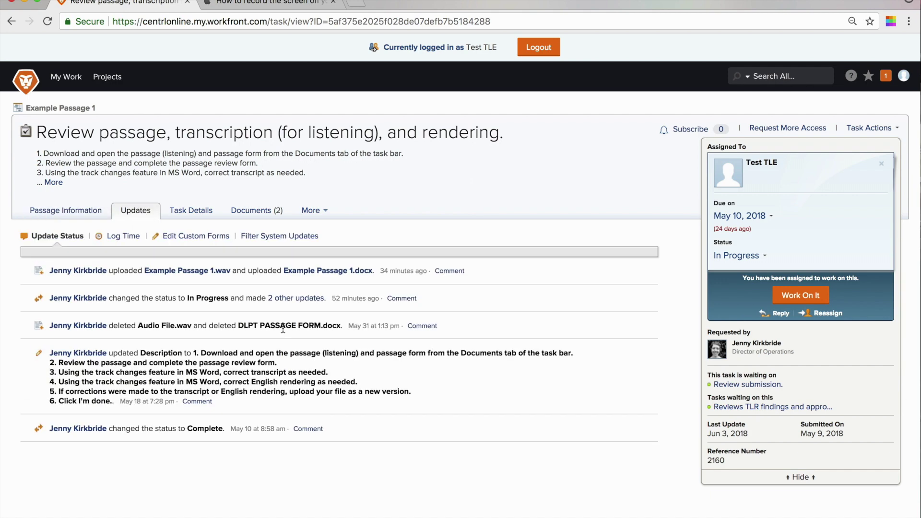
{"action": "left_click", "coordinate": [199, 211]}
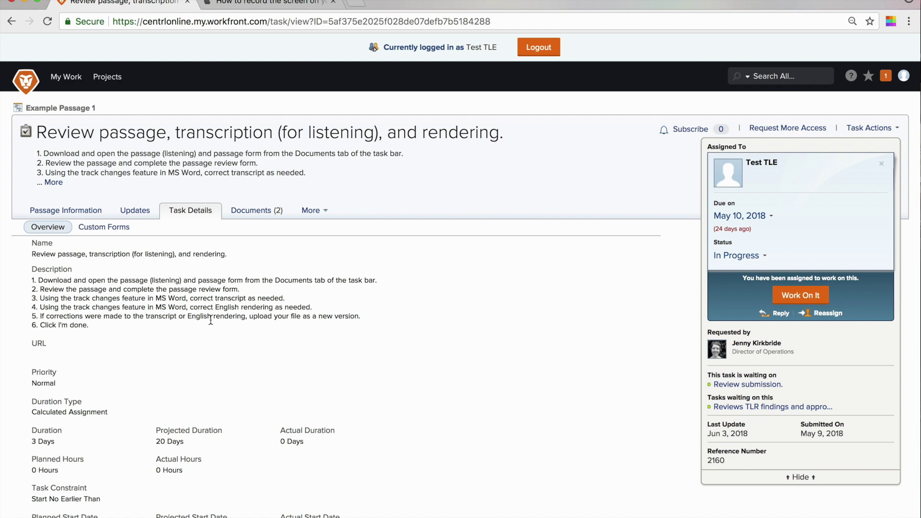
{"action": "scroll", "coordinate": [214, 319], "scroll_direction": "down", "scroll_amount": 2}
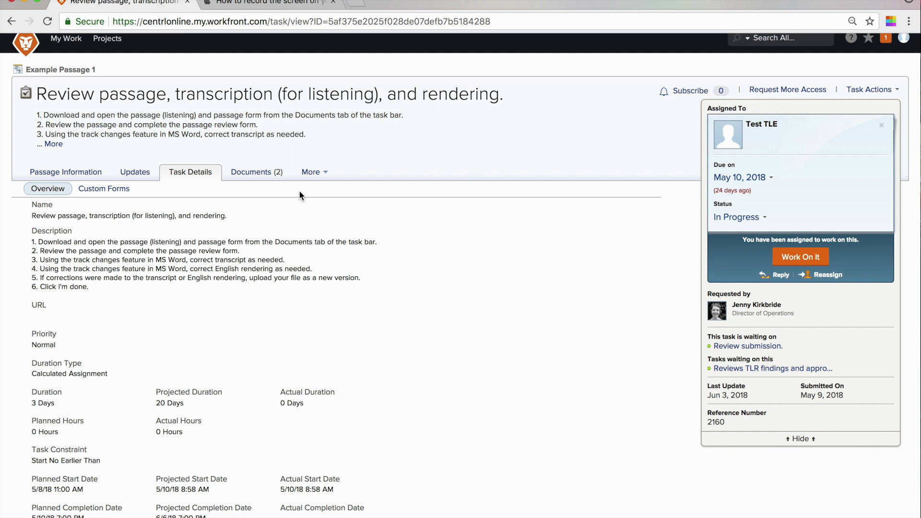
{"action": "left_click", "coordinate": [269, 178]}
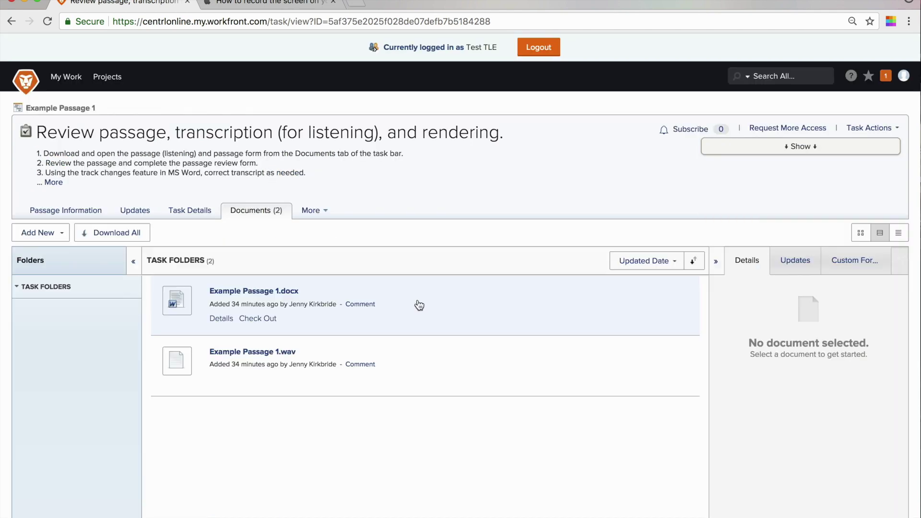
{"action": "left_click", "coordinate": [439, 311]}
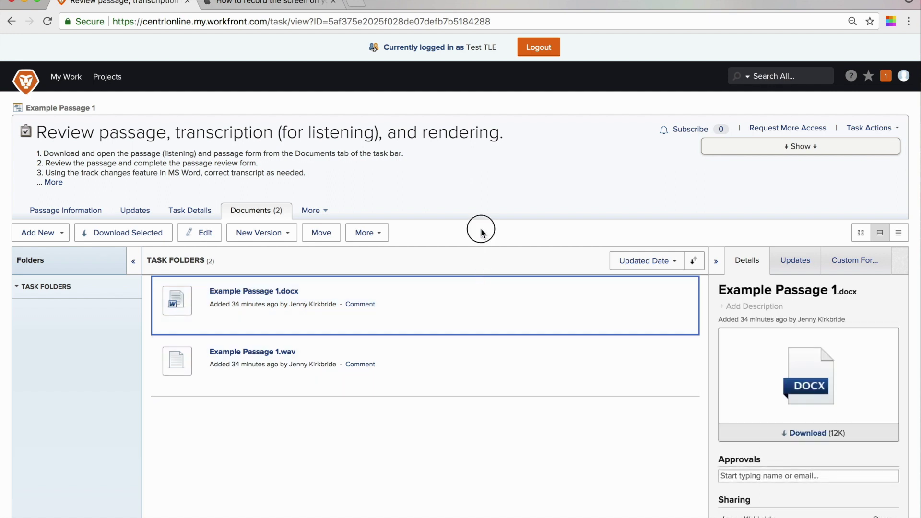
Step: Clear the Example Passage 1.docx selection in the task's documents list
{"action": "left_click", "coordinate": [413, 451]}
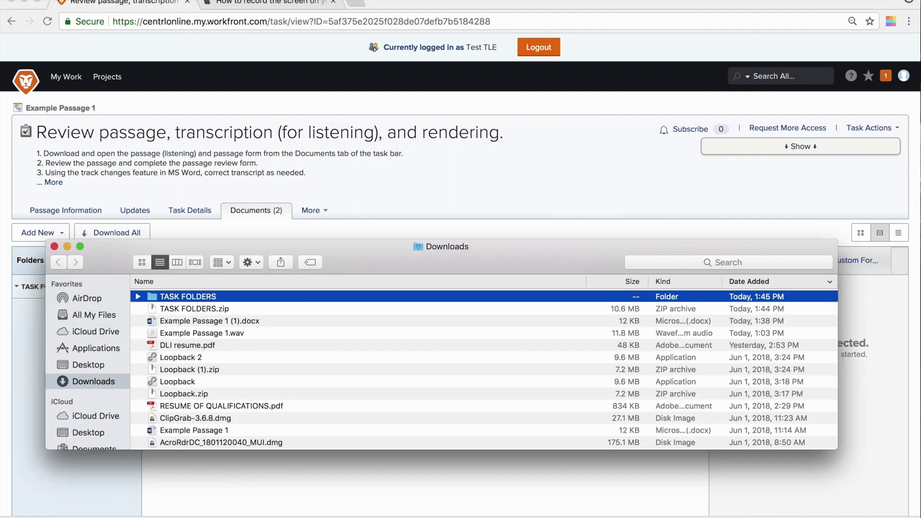
Step: Open the downloaded TASK FOLDERS folder from Finder's Downloads window
{"action": "double_click", "coordinate": [188, 296]}
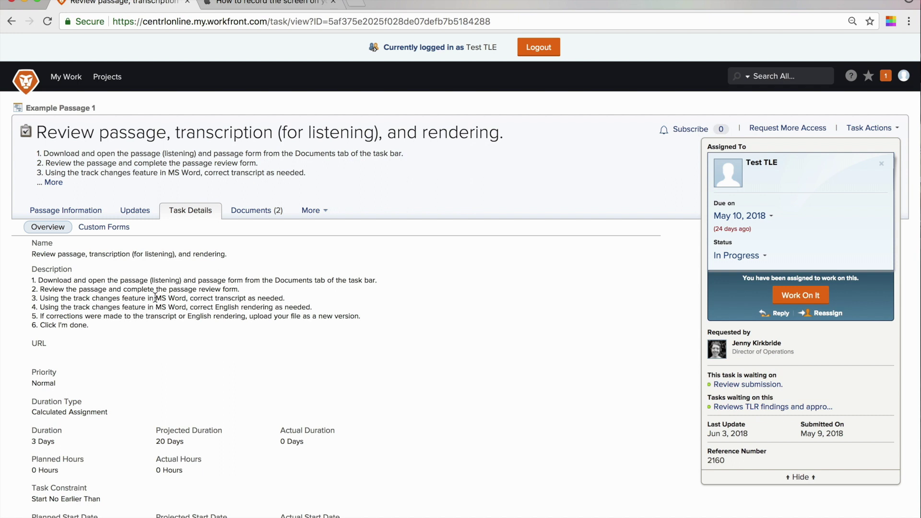
Step: Switch the review task to its Custom Forms sub-tab to show the TLR Review Form
{"action": "left_click", "coordinate": [98, 228]}
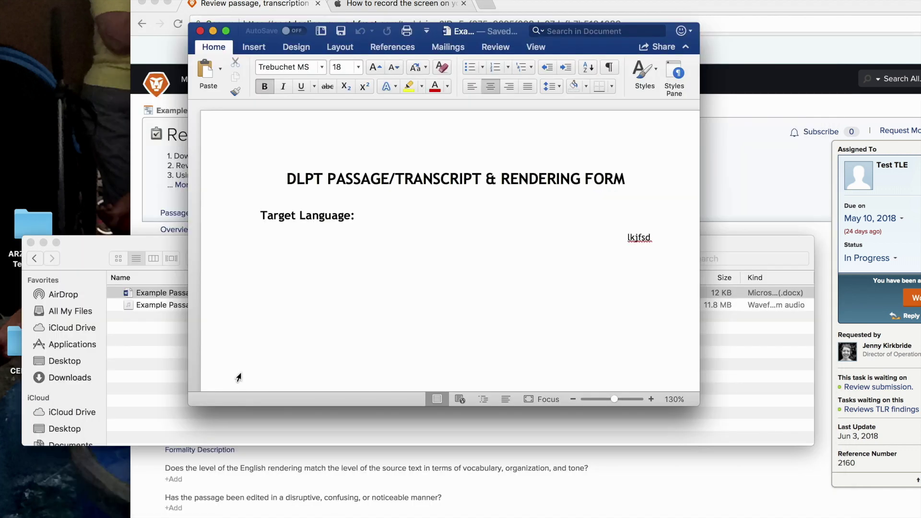
Step: Scroll through the DLPT passage form in Example Passage 1.docx, then return to Chrome's TLR Review Form
{"action": "left_click", "coordinate": [652, 236]}
{"action": "scroll", "coordinate": [655, 240], "scroll_direction": "down", "scroll_amount": 1}
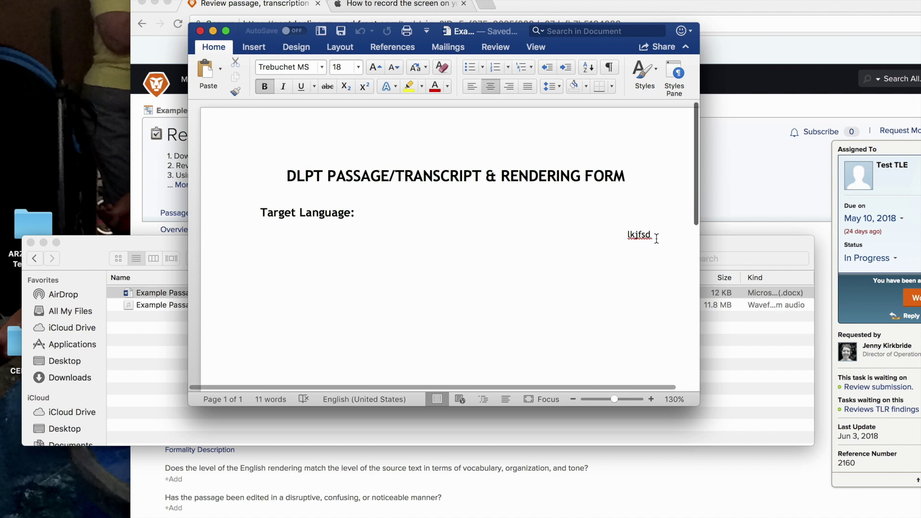
{"action": "scroll", "coordinate": [656, 239], "scroll_direction": "down", "scroll_amount": 5}
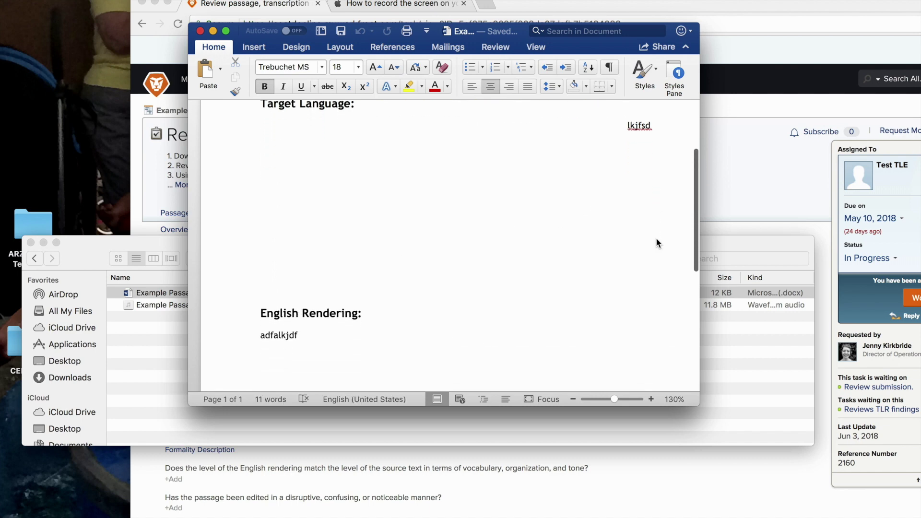
{"action": "scroll", "coordinate": [656, 239], "scroll_direction": "down", "scroll_amount": 5}
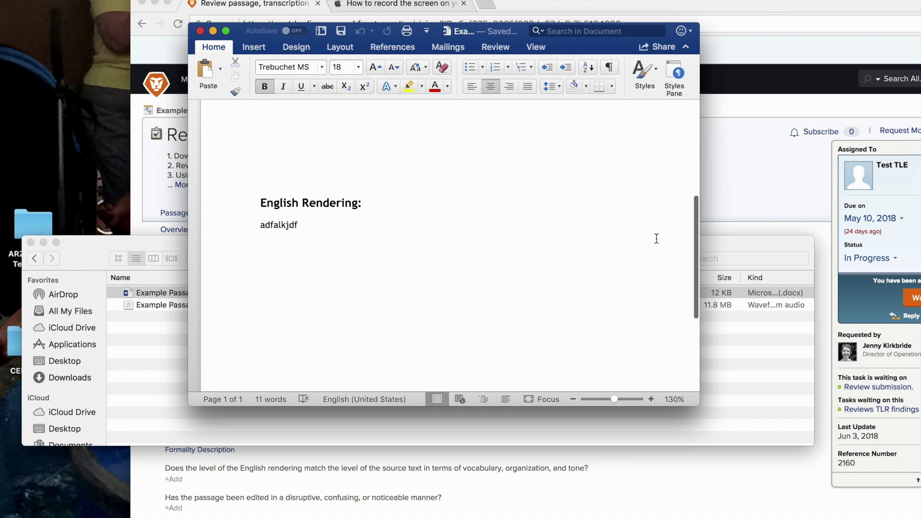
{"action": "scroll", "coordinate": [656, 238], "scroll_direction": "down", "scroll_amount": 1}
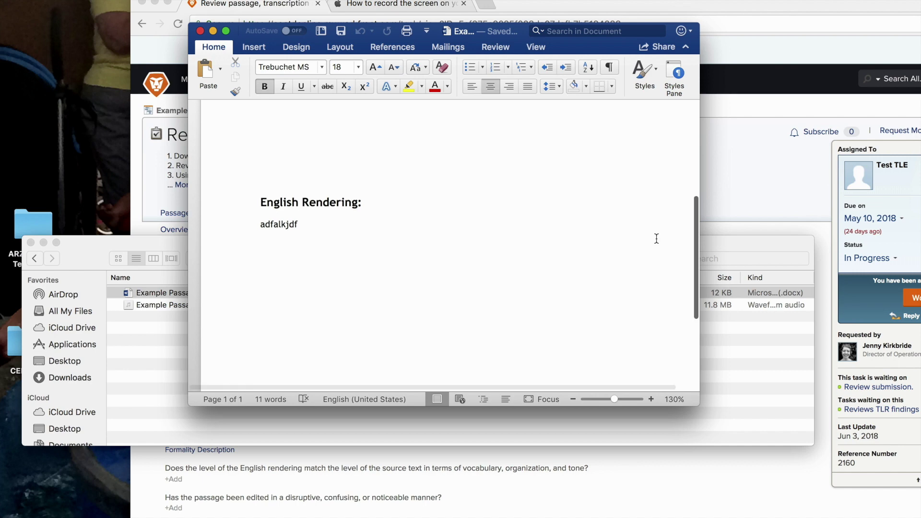
{"action": "scroll", "coordinate": [656, 240], "scroll_direction": "down", "scroll_amount": 5}
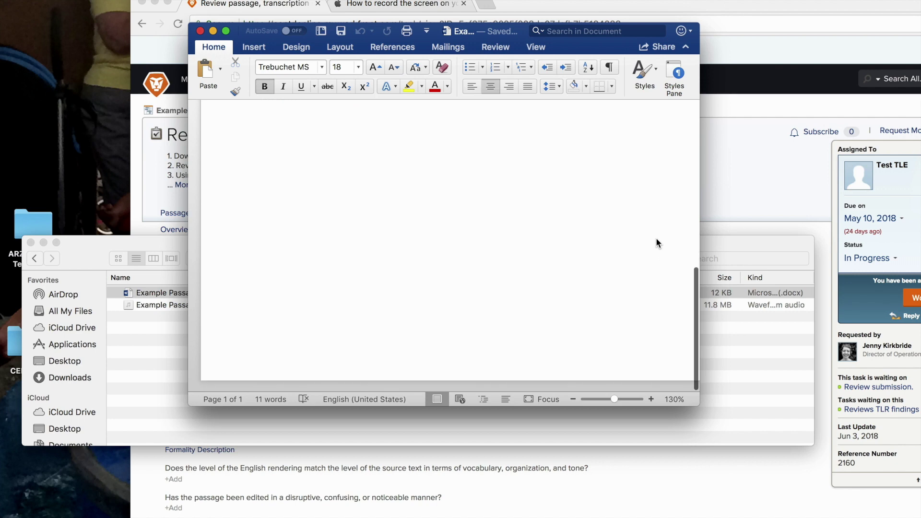
{"action": "scroll", "coordinate": [655, 237], "scroll_direction": "up", "scroll_amount": 7}
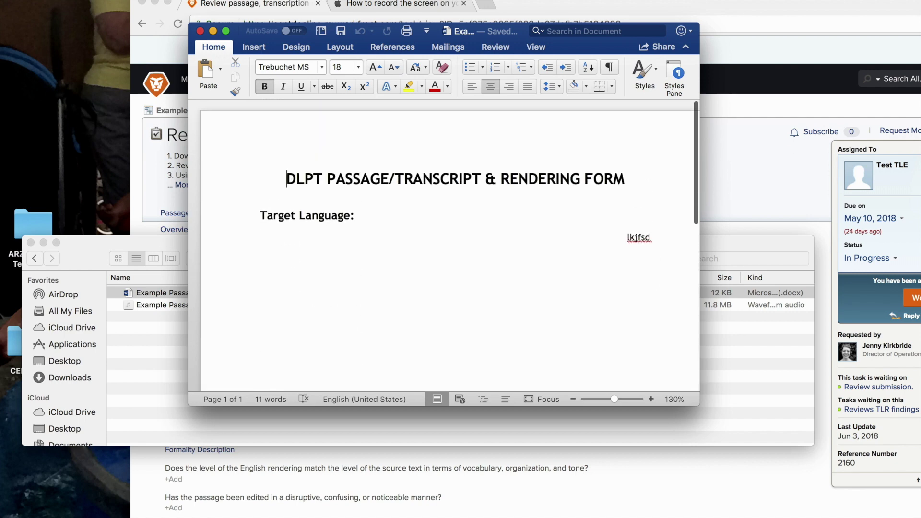
{"action": "left_click", "coordinate": [255, 30]}
{"action": "left_click", "coordinate": [275, 151]}
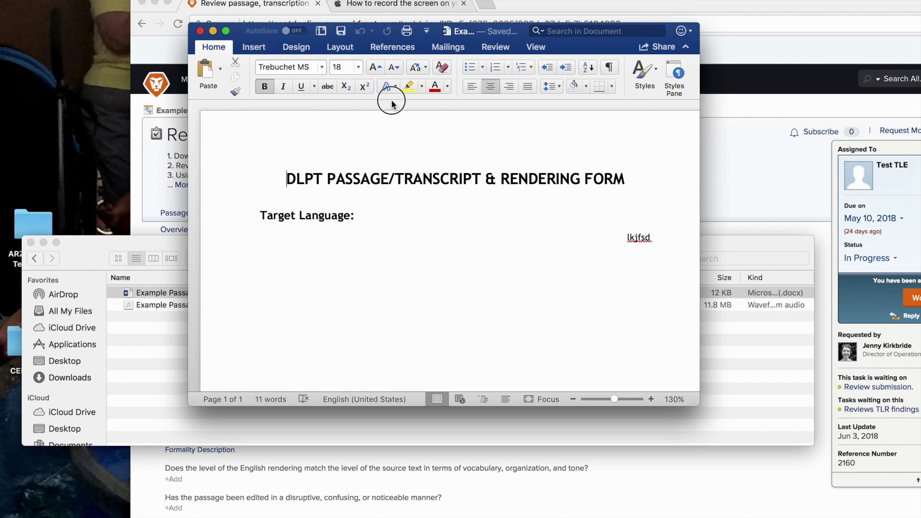
{"action": "key", "text": "super+Tab"}
Step: Scroll through the TLR Review Form's fields in edit mode without filling them, then go to Overview
{"action": "scroll", "coordinate": [257, 270], "scroll_direction": "down", "scroll_amount": 5}
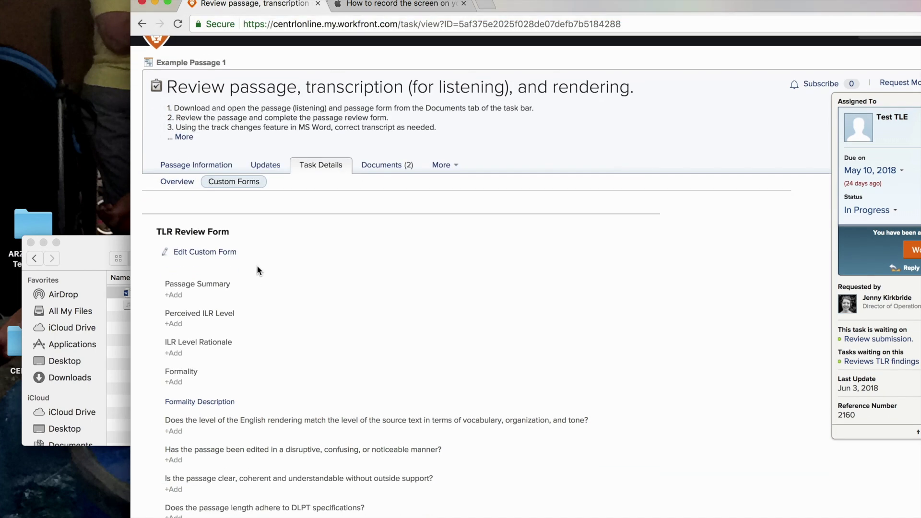
{"action": "scroll", "coordinate": [258, 270], "scroll_direction": "down", "scroll_amount": 3}
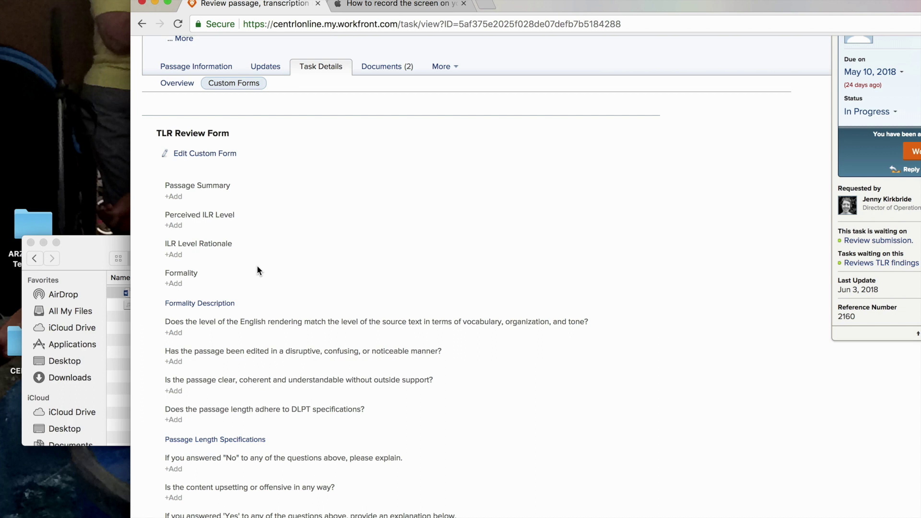
{"action": "scroll", "coordinate": [257, 270], "scroll_direction": "down", "scroll_amount": 1}
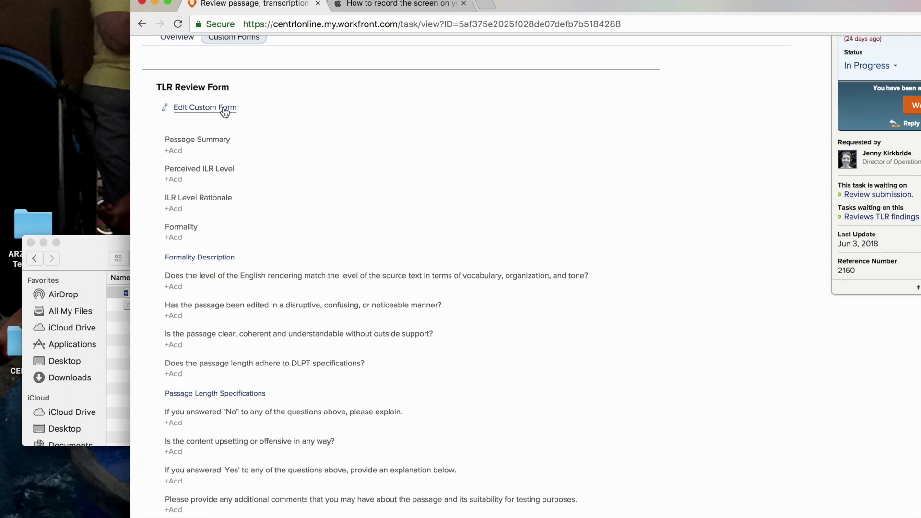
{"action": "left_click", "coordinate": [224, 111]}
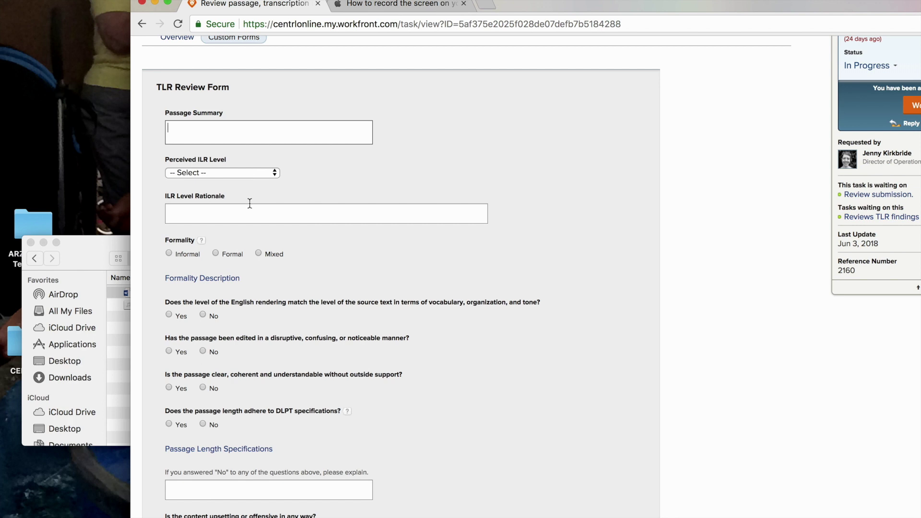
{"action": "scroll", "coordinate": [250, 203], "scroll_direction": "down", "scroll_amount": 3}
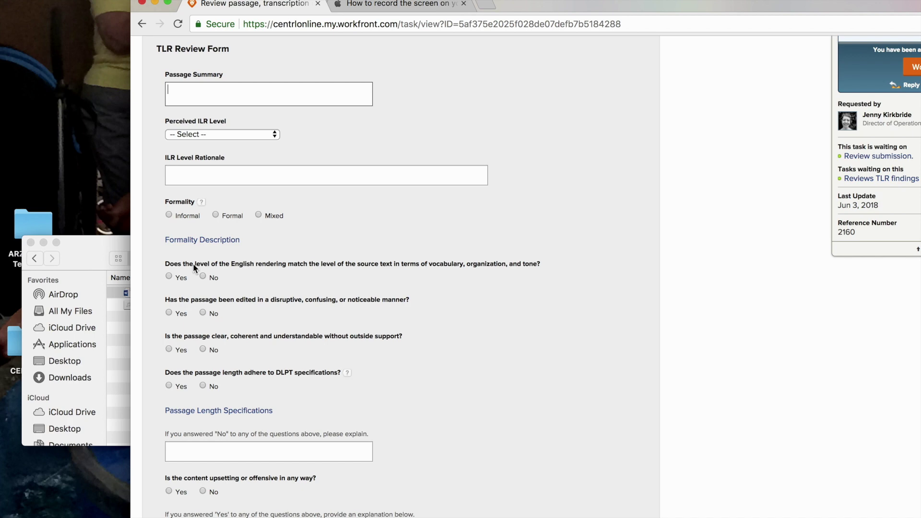
{"action": "scroll", "coordinate": [248, 291], "scroll_direction": "down", "scroll_amount": 6}
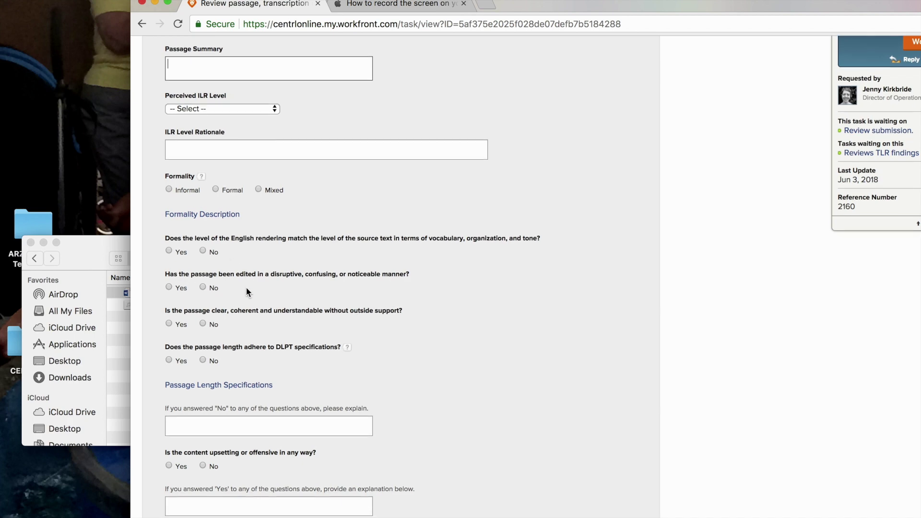
{"action": "scroll", "coordinate": [246, 291], "scroll_direction": "down", "scroll_amount": 3}
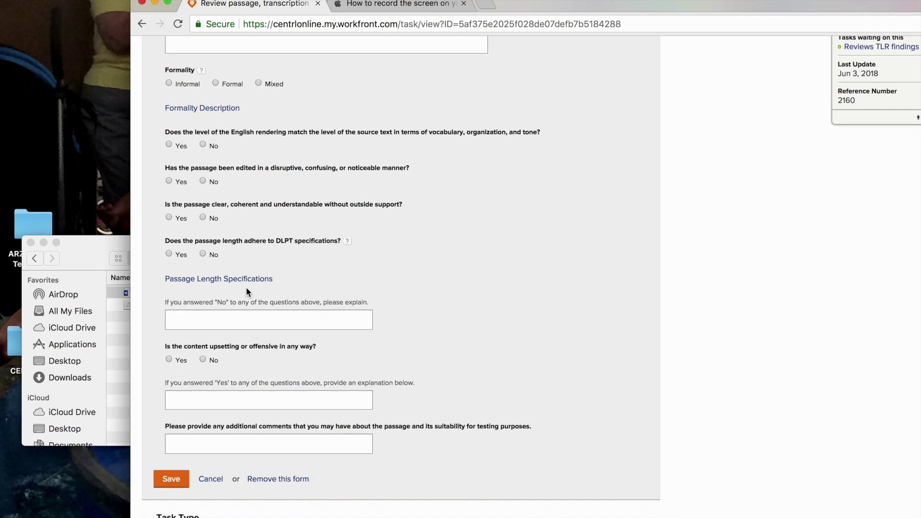
{"action": "scroll", "coordinate": [246, 291], "scroll_direction": "up", "scroll_amount": 8}
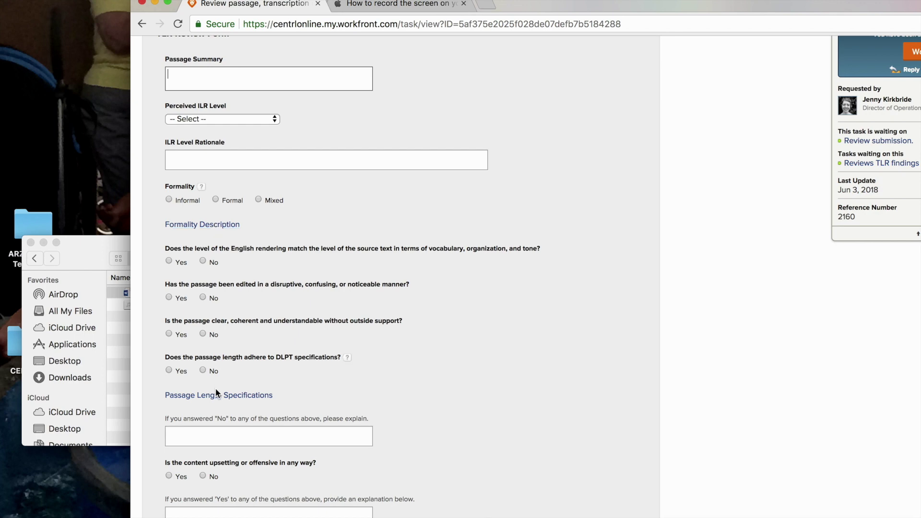
{"action": "scroll", "coordinate": [211, 312], "scroll_direction": "up", "scroll_amount": 5}
{"action": "left_click", "coordinate": [180, 230]}
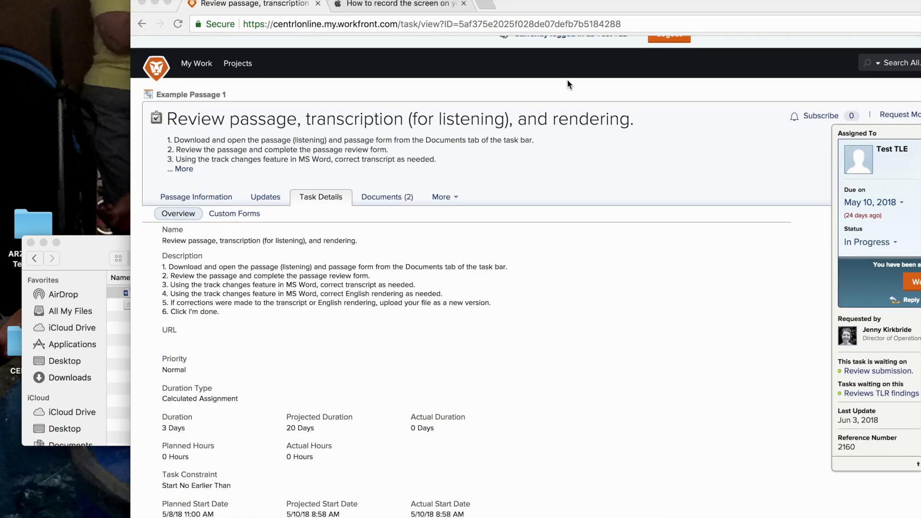
Step: Bring the Word passage form forward and turn on Track Changes
{"action": "left_click_drag", "start_coordinate": [566, 9], "coordinate": [783, 123]}
{"action": "left_click", "coordinate": [495, 46]}
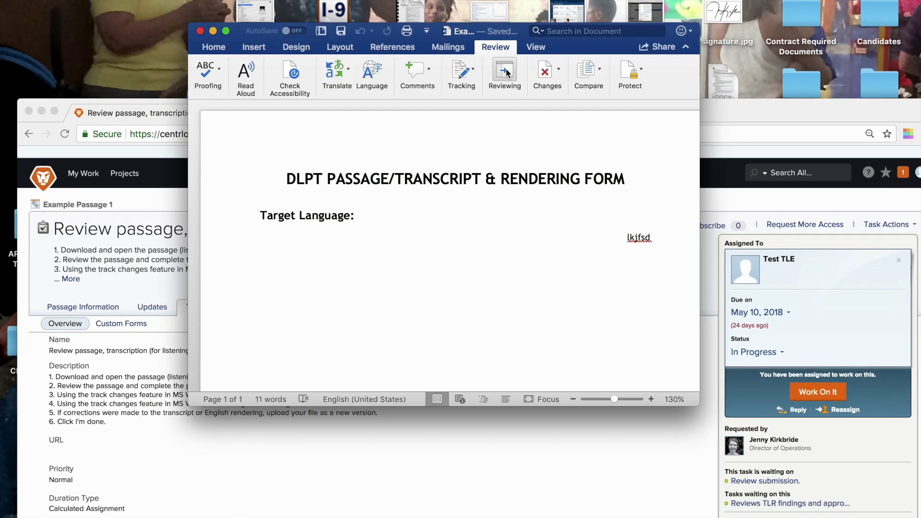
{"action": "left_click", "coordinate": [462, 72]}
{"action": "left_click", "coordinate": [427, 119]}
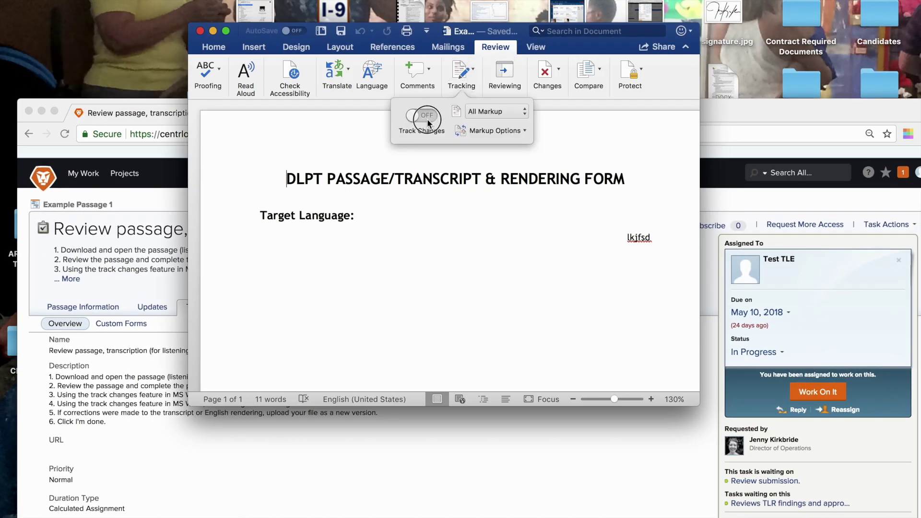
Step: Make tracked edits in the target-language word and the rendering, and add the comment 'See the source link.'
{"action": "left_click", "coordinate": [629, 238]}
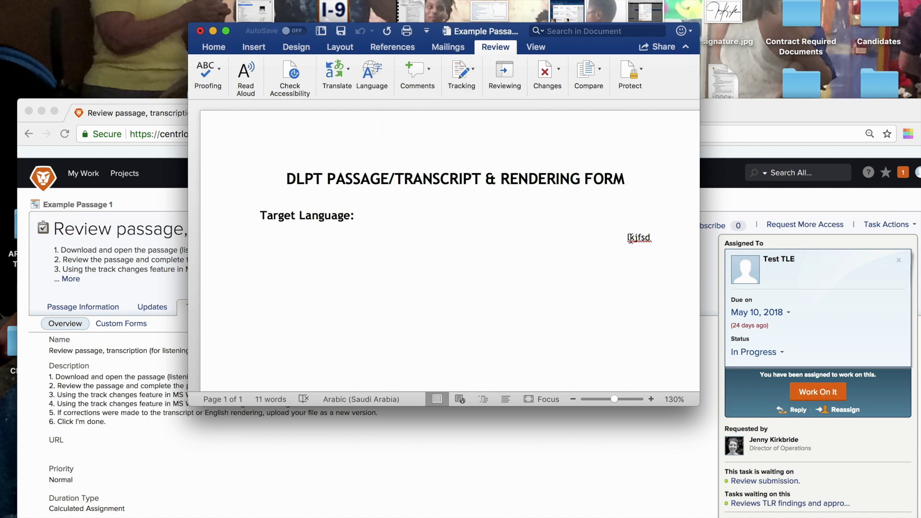
{"action": "type", "text": "sdfsdf"}
{"action": "left_click", "coordinate": [649, 236]}
{"action": "type", "text": "asdfasdfd"}
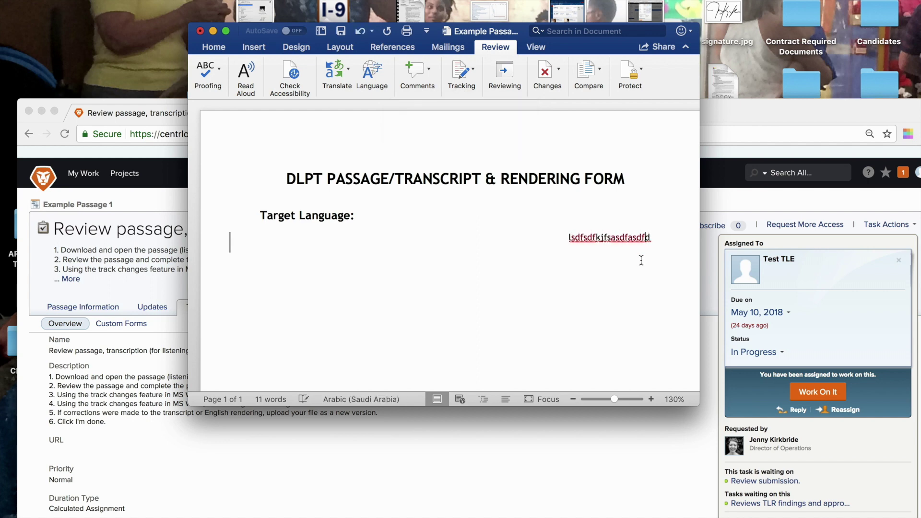
{"action": "scroll", "coordinate": [641, 259], "scroll_direction": "down", "scroll_amount": 3}
{"action": "scroll", "coordinate": [643, 265], "scroll_direction": "down", "scroll_amount": 5}
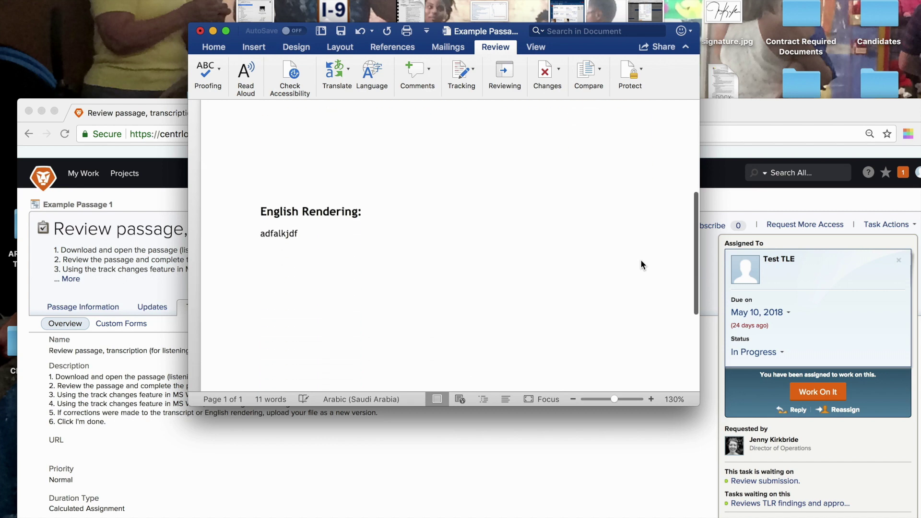
{"action": "left_click", "coordinate": [319, 235]}
{"action": "type", "text": "asdfasd"}
{"action": "left_click", "coordinate": [342, 269]}
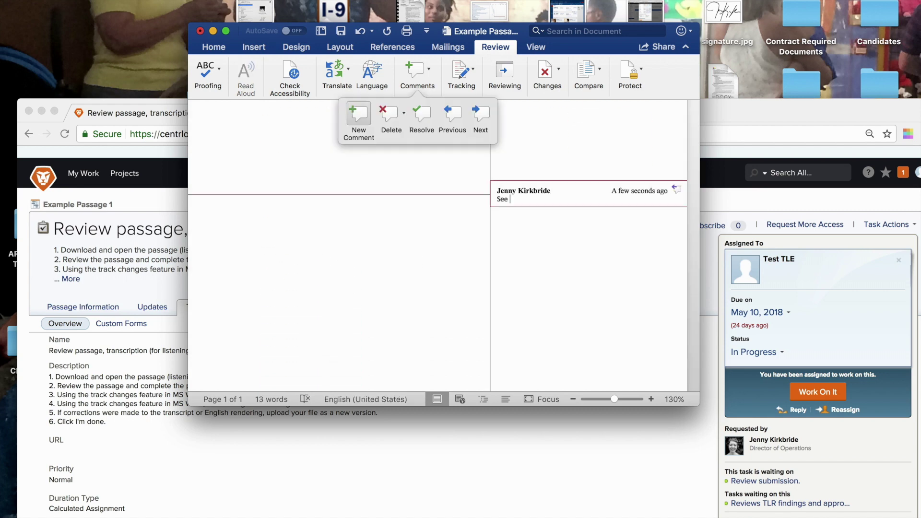
{"action": "type", "text": "the source link."}
Step: Save the edited passage form to Desktop — iCloud with Save As
{"action": "left_click", "coordinate": [79, 1]}
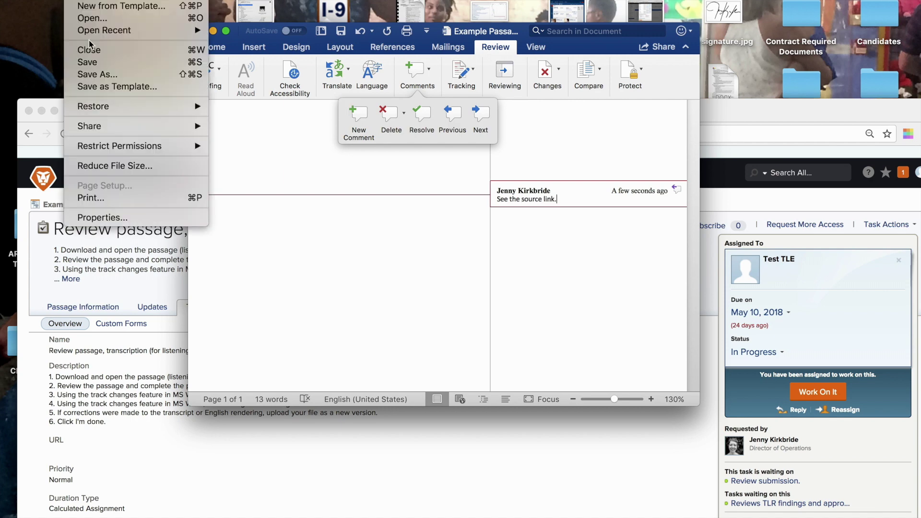
{"action": "left_click", "coordinate": [94, 75]}
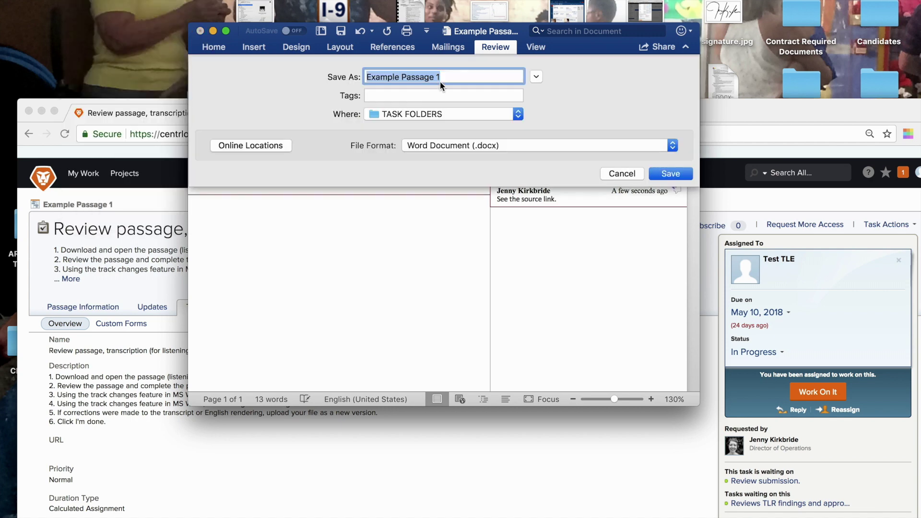
{"action": "left_click", "coordinate": [462, 114]}
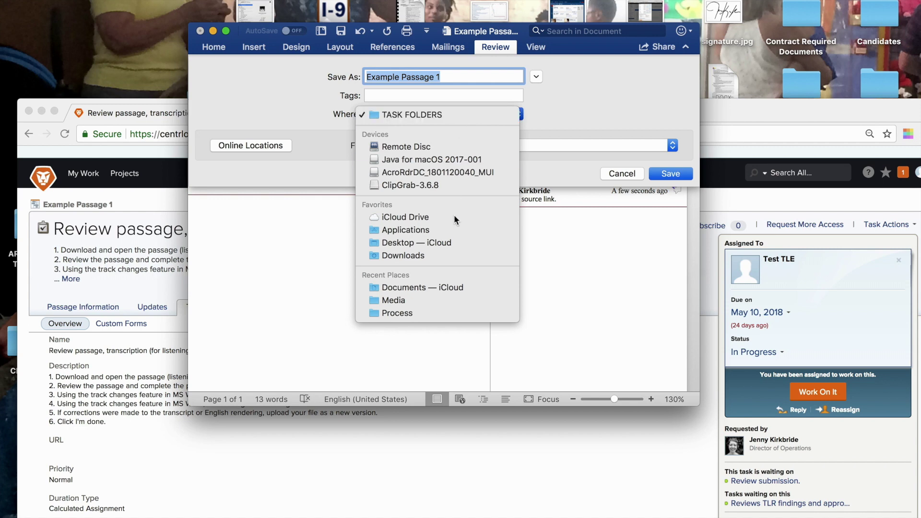
{"action": "left_click", "coordinate": [456, 243]}
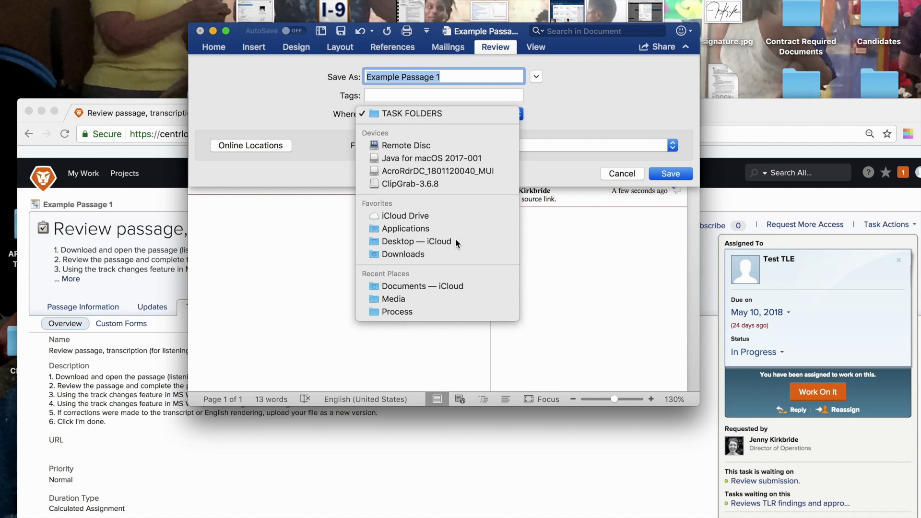
{"action": "left_click", "coordinate": [670, 173]}
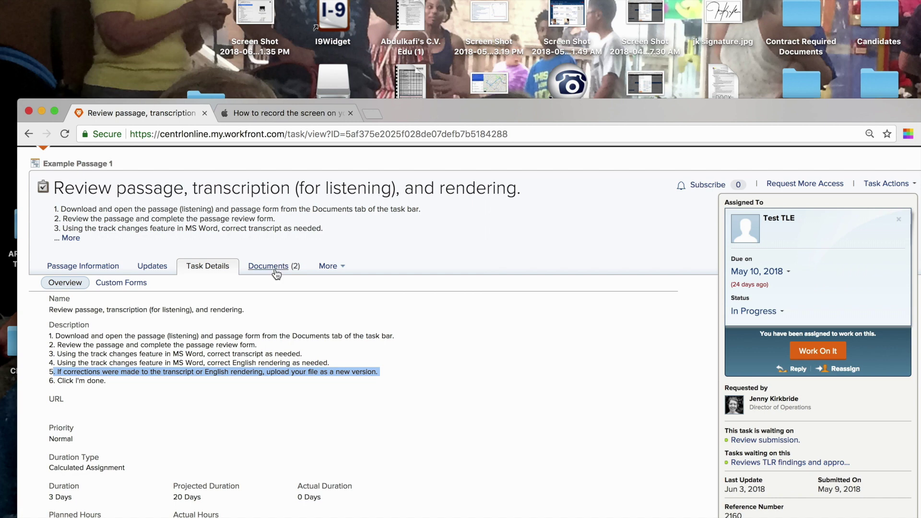
Step: Upload the edited Example Passage 1.docx from the computer as a new version of the task document
{"action": "left_click", "coordinate": [276, 270]}
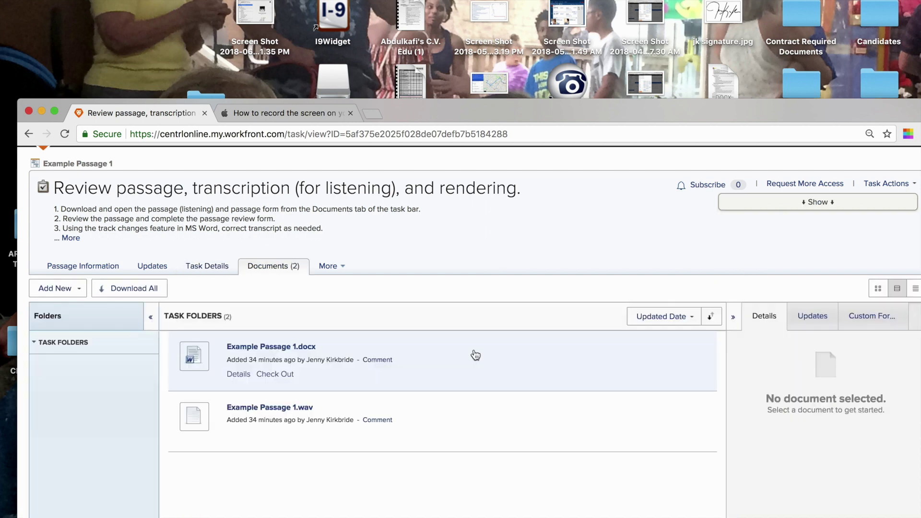
{"action": "left_click", "coordinate": [475, 355]}
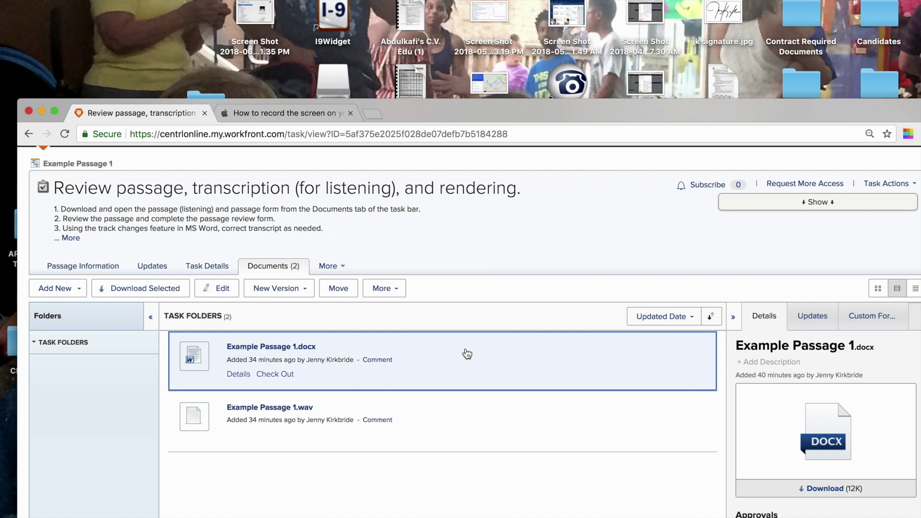
{"action": "left_click", "coordinate": [302, 289]}
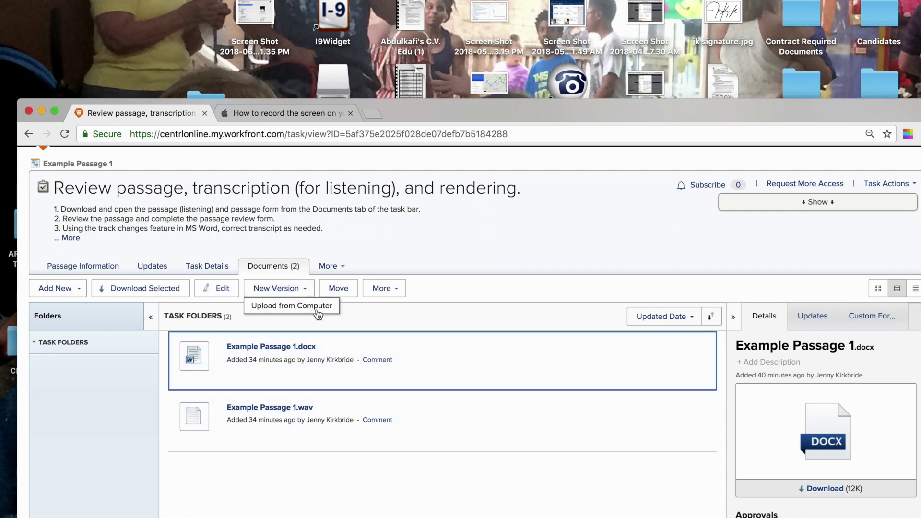
{"action": "left_click", "coordinate": [317, 308]}
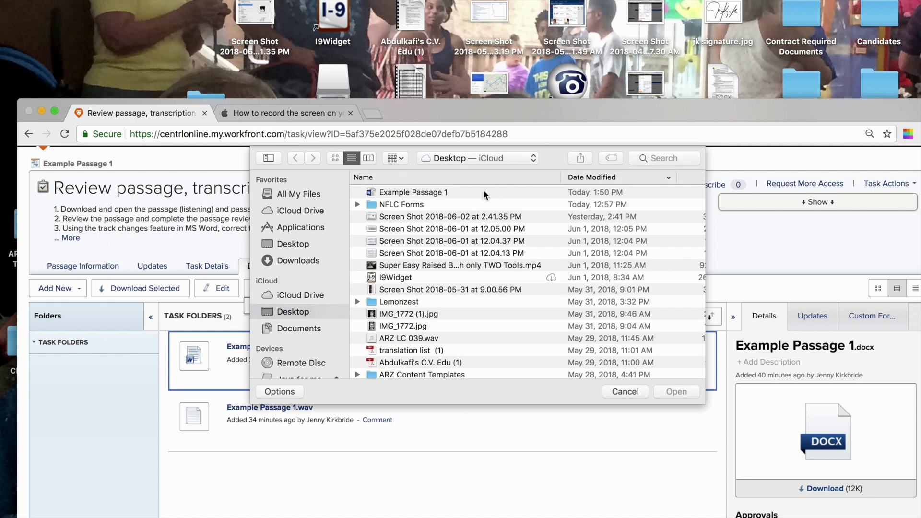
{"action": "left_click", "coordinate": [480, 196]}
{"action": "left_click", "coordinate": [676, 391]}
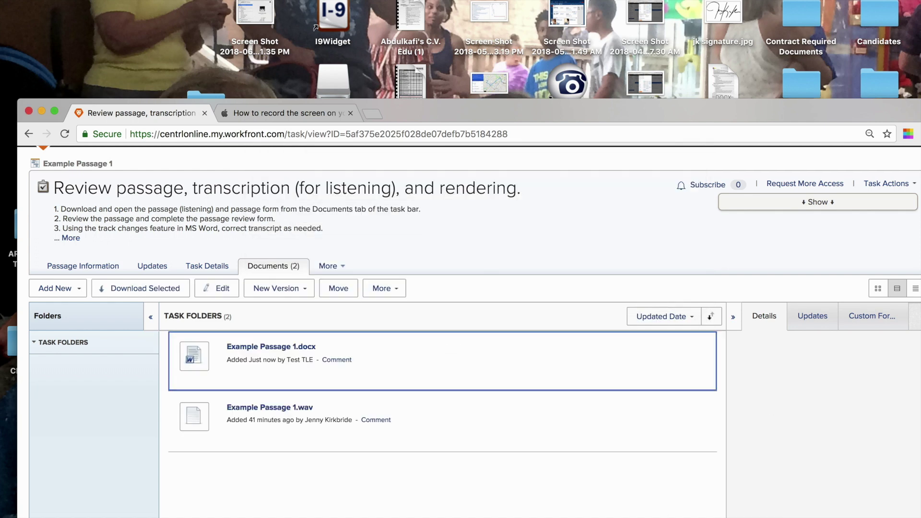
Step: Return to the review task's Task Details overview
{"action": "scroll", "coordinate": [830, 482], "scroll_direction": "down", "scroll_amount": 5}
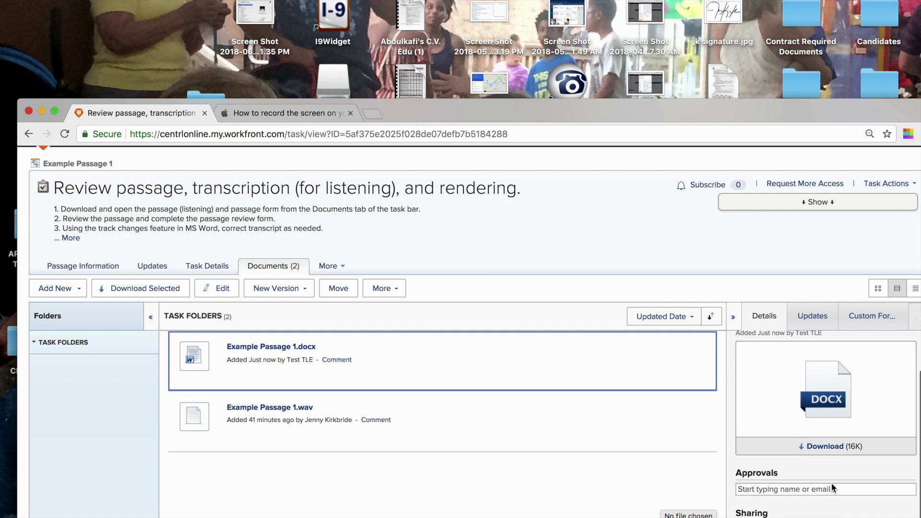
{"action": "mouse_move", "coordinate": [796, 509]}
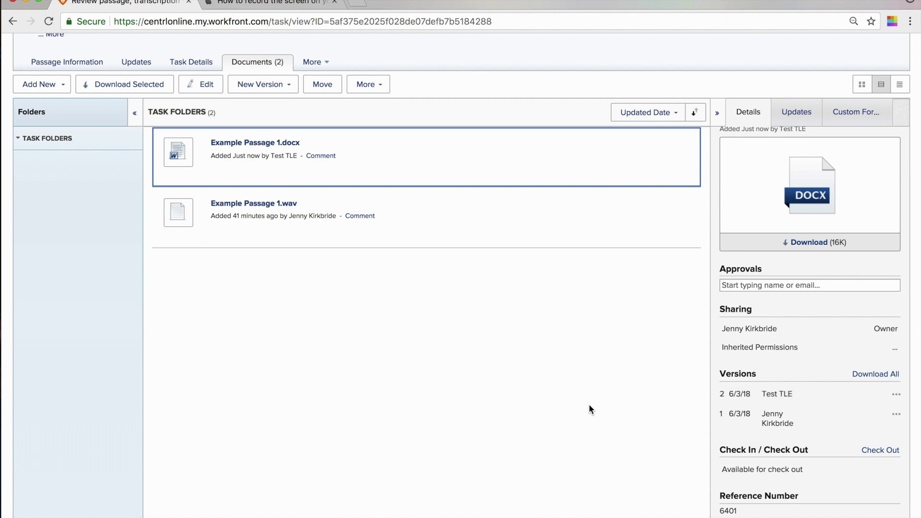
{"action": "scroll", "coordinate": [589, 404], "scroll_direction": "up", "scroll_amount": 5}
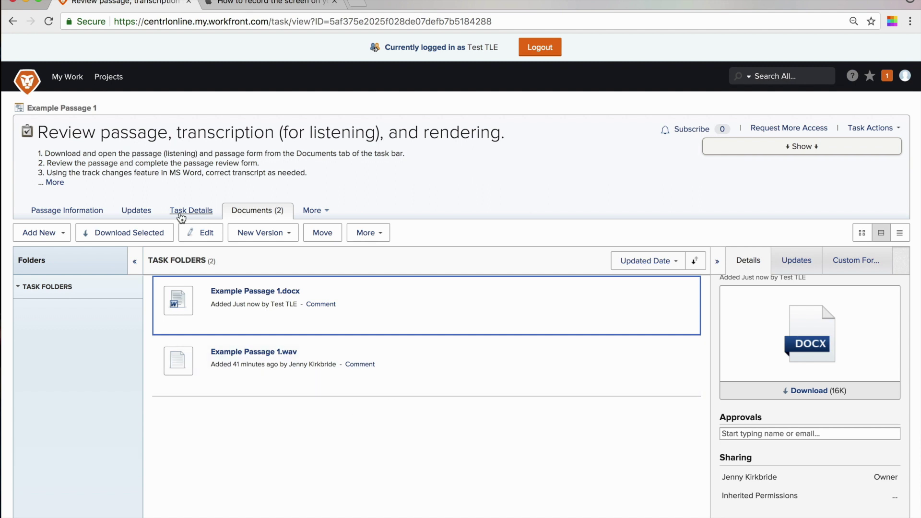
{"action": "left_click", "coordinate": [180, 212]}
Step: Highlight the task's transcript, rendering and upload-as-new-version instructions to review them
{"action": "scroll", "coordinate": [275, 427], "scroll_direction": "down", "scroll_amount": 1}
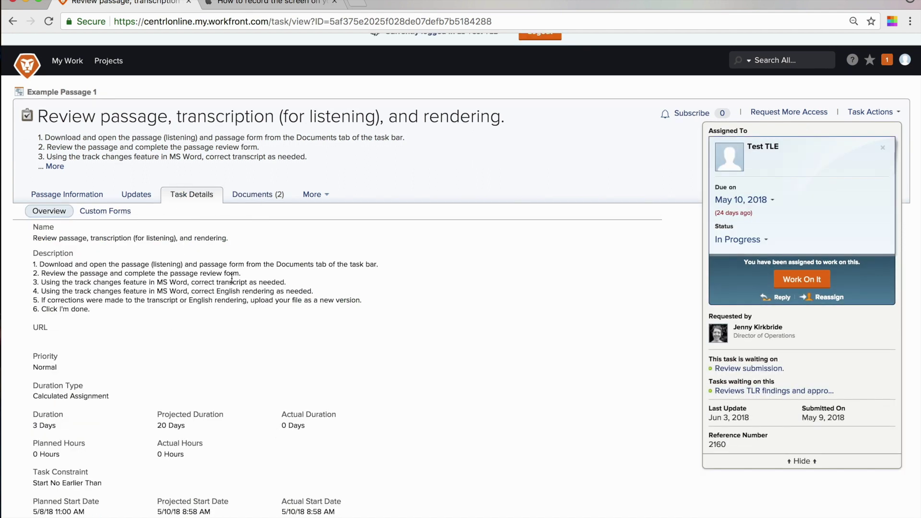
{"action": "left_click_drag", "start_coordinate": [287, 282], "coordinate": [216, 283]}
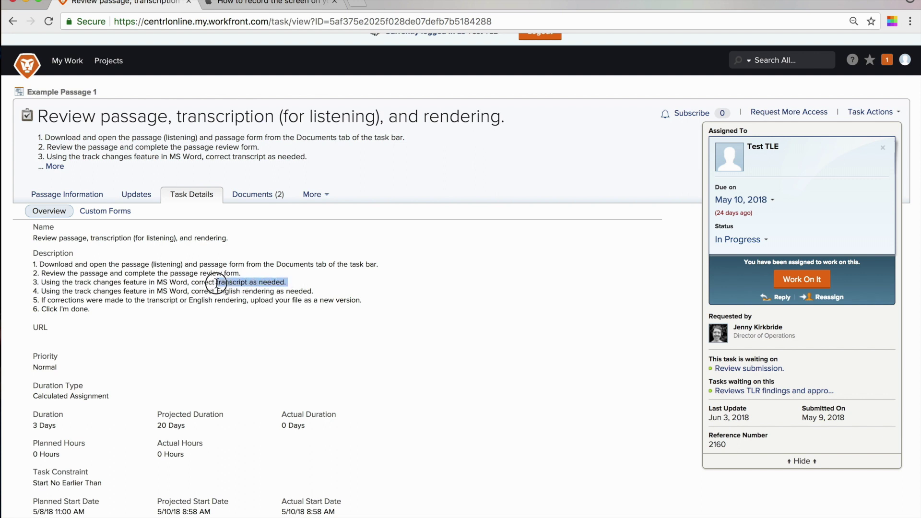
{"action": "left_click_drag", "start_coordinate": [331, 283], "coordinate": [276, 289]}
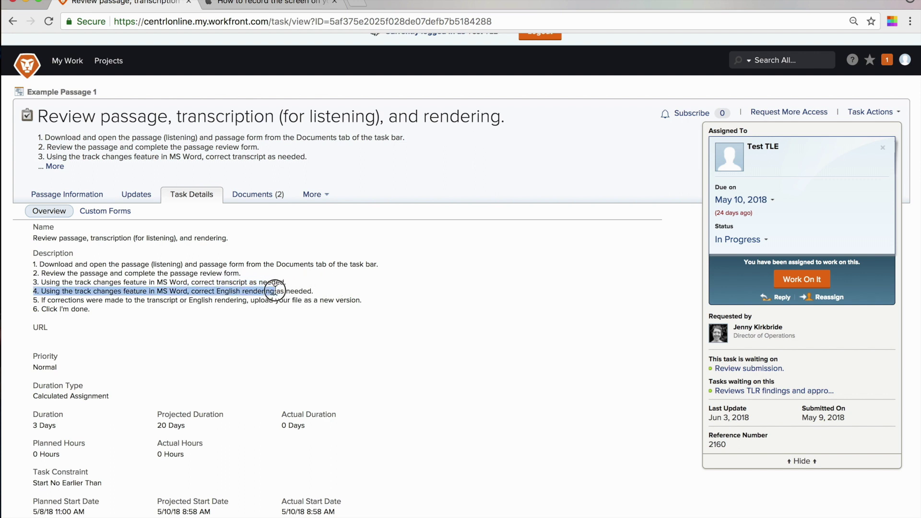
{"action": "left_click", "coordinate": [224, 303]}
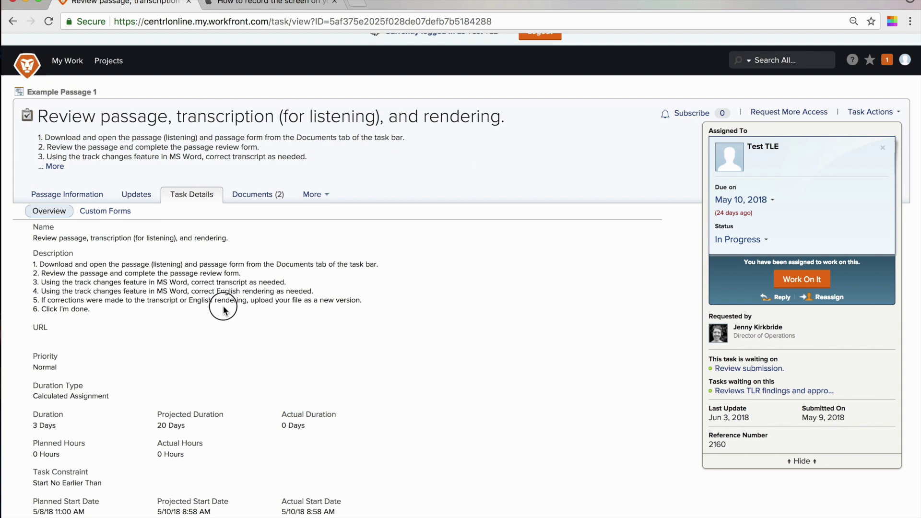
{"action": "left_click_drag", "start_coordinate": [242, 301], "coordinate": [340, 303]}
Step: Post the update 'Please see my comment in the rendering.' with the requester added
{"action": "left_click", "coordinate": [136, 194]}
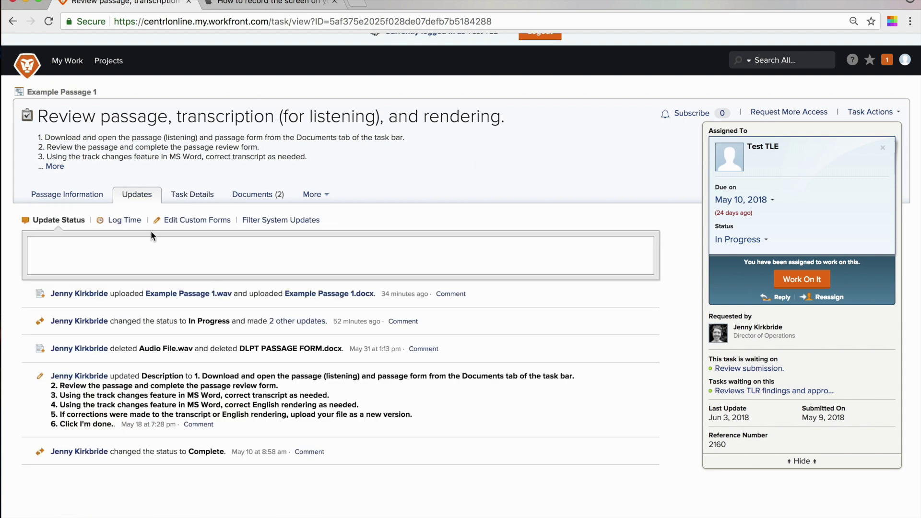
{"action": "left_click", "coordinate": [204, 273]}
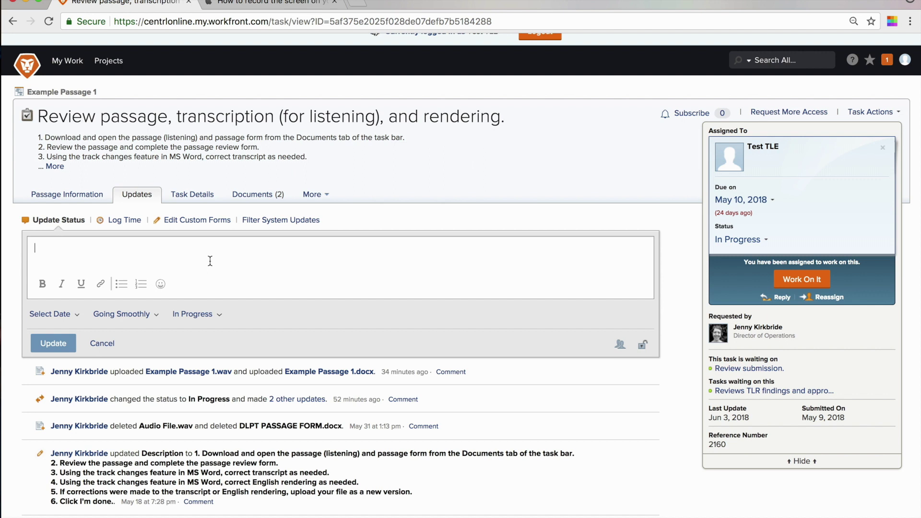
{"action": "type", "text": "Please see my comment in the rendering."}
{"action": "left_click", "coordinate": [620, 344]}
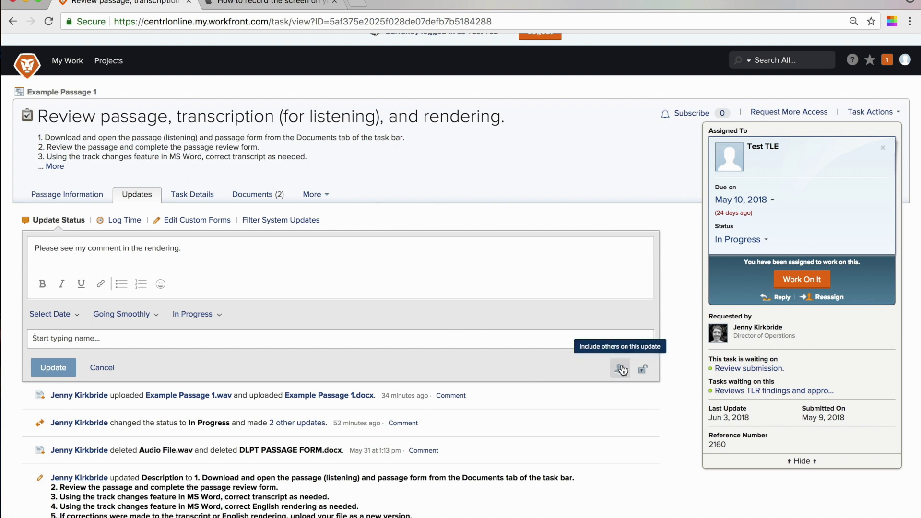
{"action": "type", "text": "jenny"}
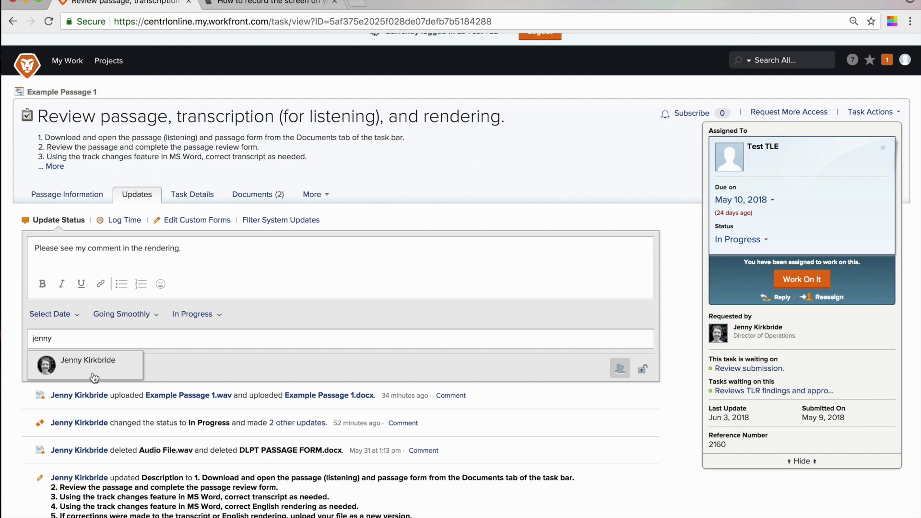
{"action": "key", "text": "Return"}
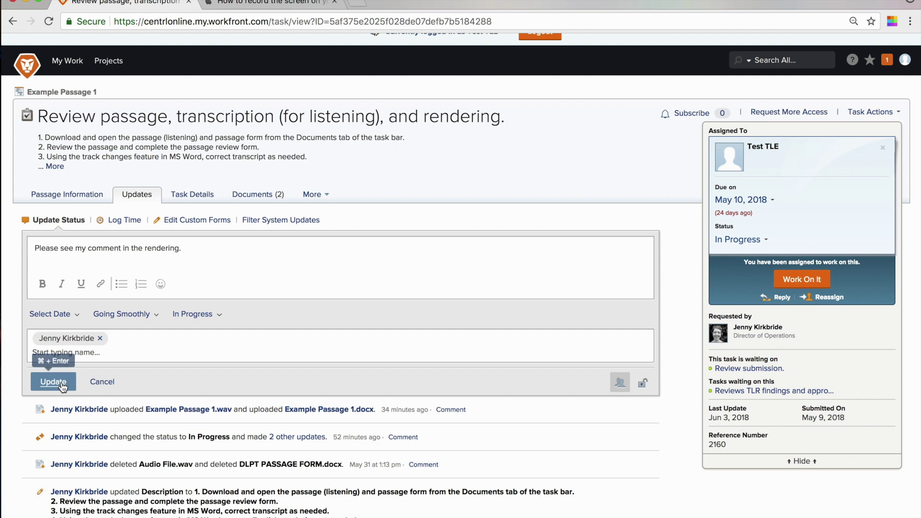
{"action": "left_click", "coordinate": [50, 382]}
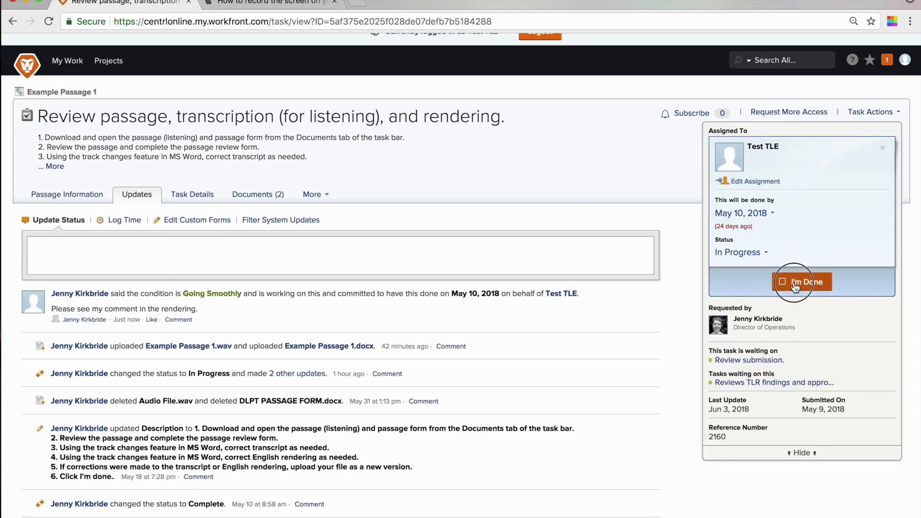
Step: Mark the review task as I'm Done and show the Working On list in My Work
{"action": "left_click", "coordinate": [797, 282]}
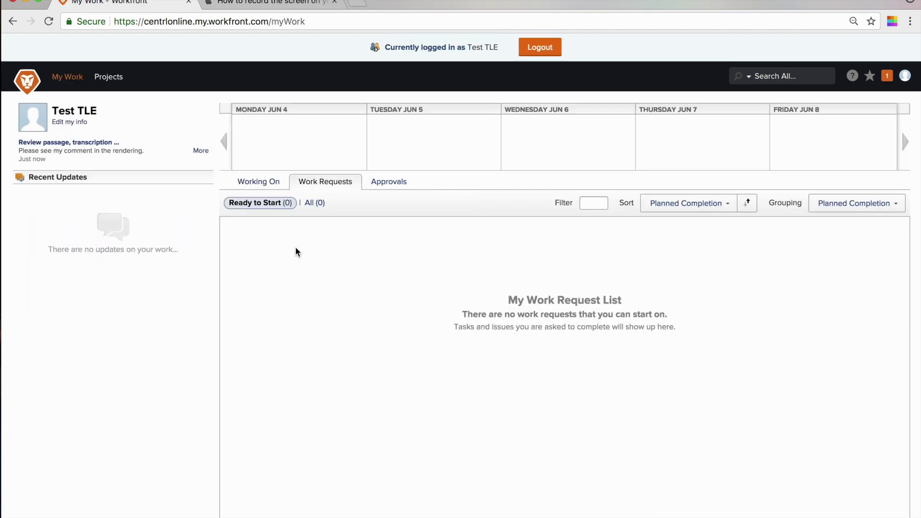
{"action": "left_click", "coordinate": [259, 183]}
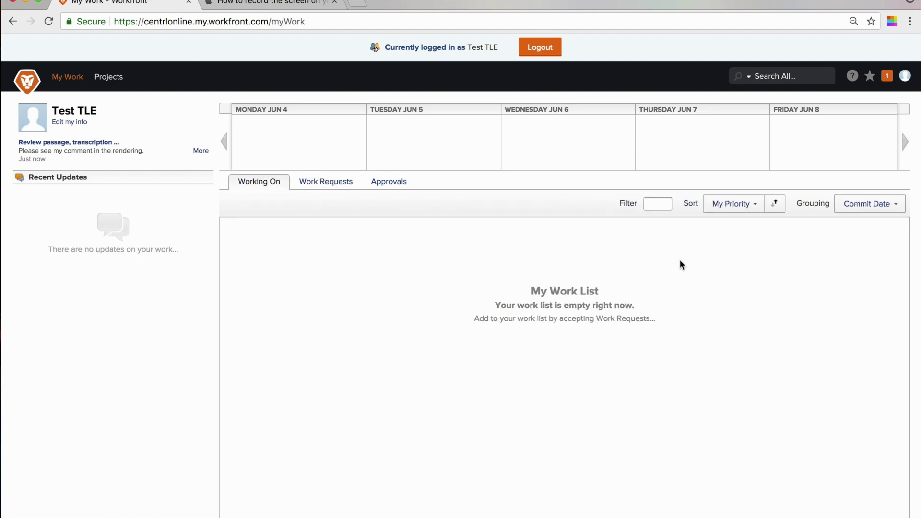